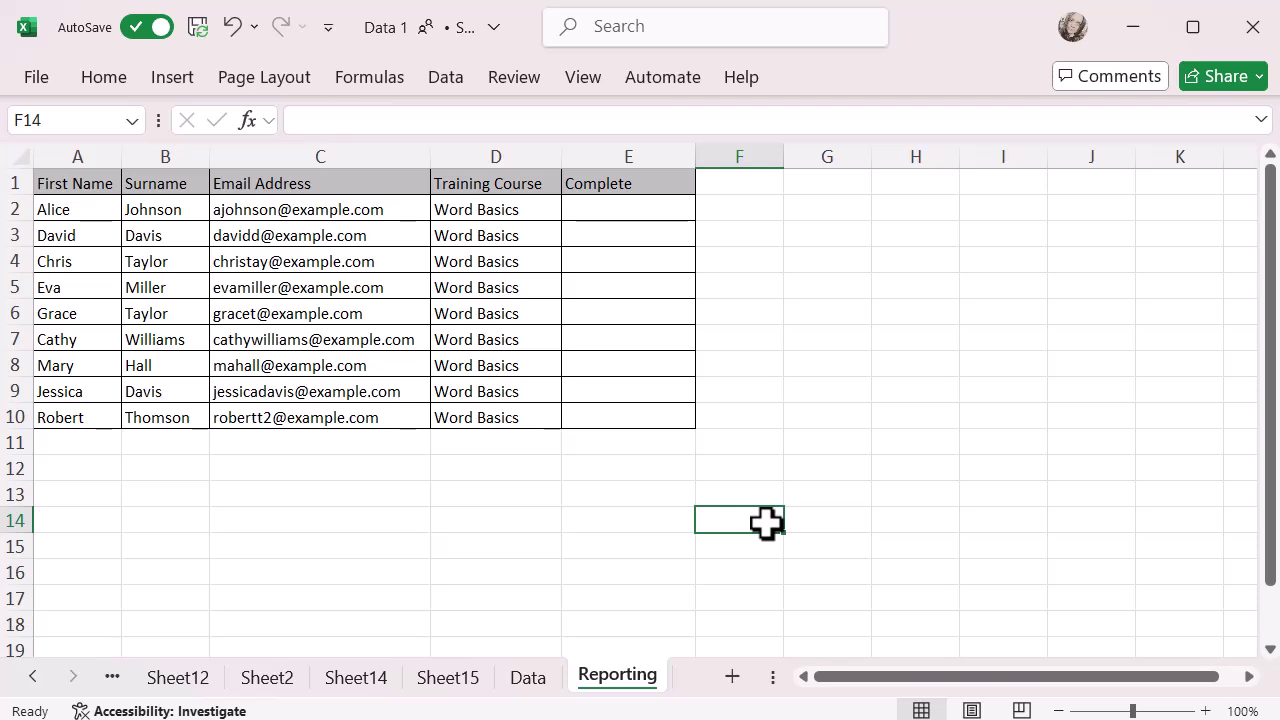
Compare the training records on the Data sheet with the table on the Reporting sheet.
click(532, 684)
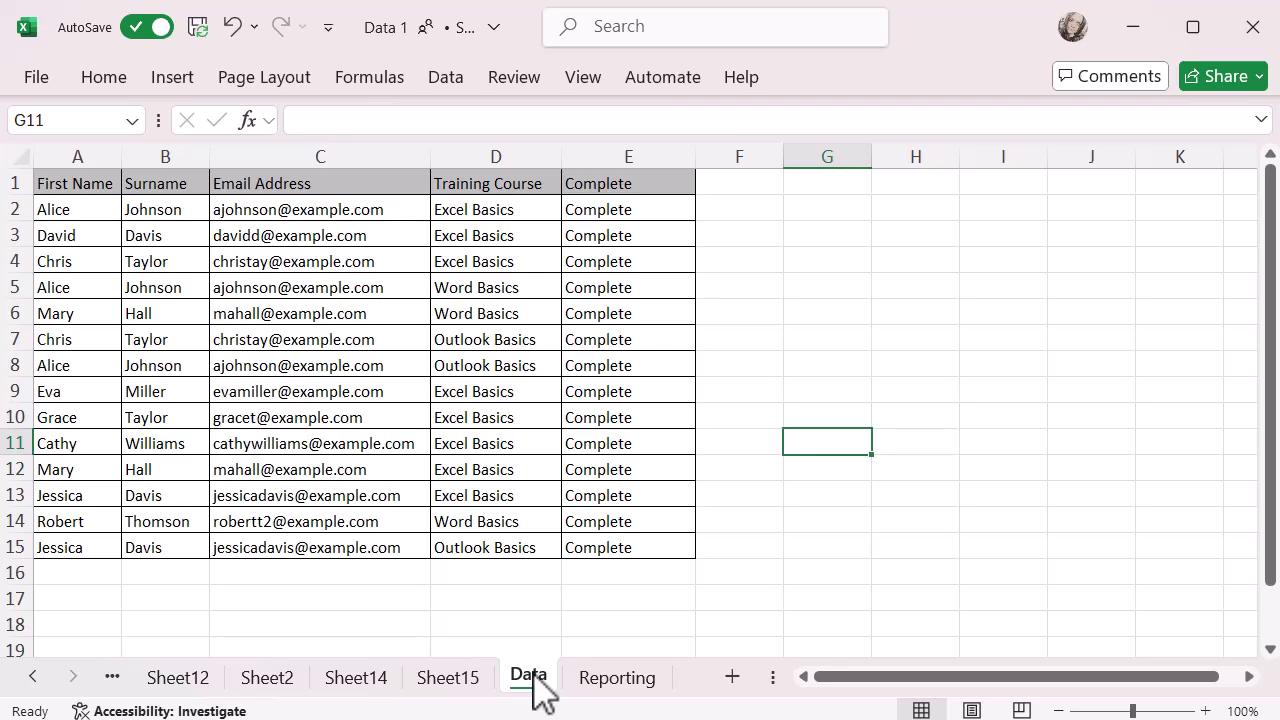
click(614, 686)
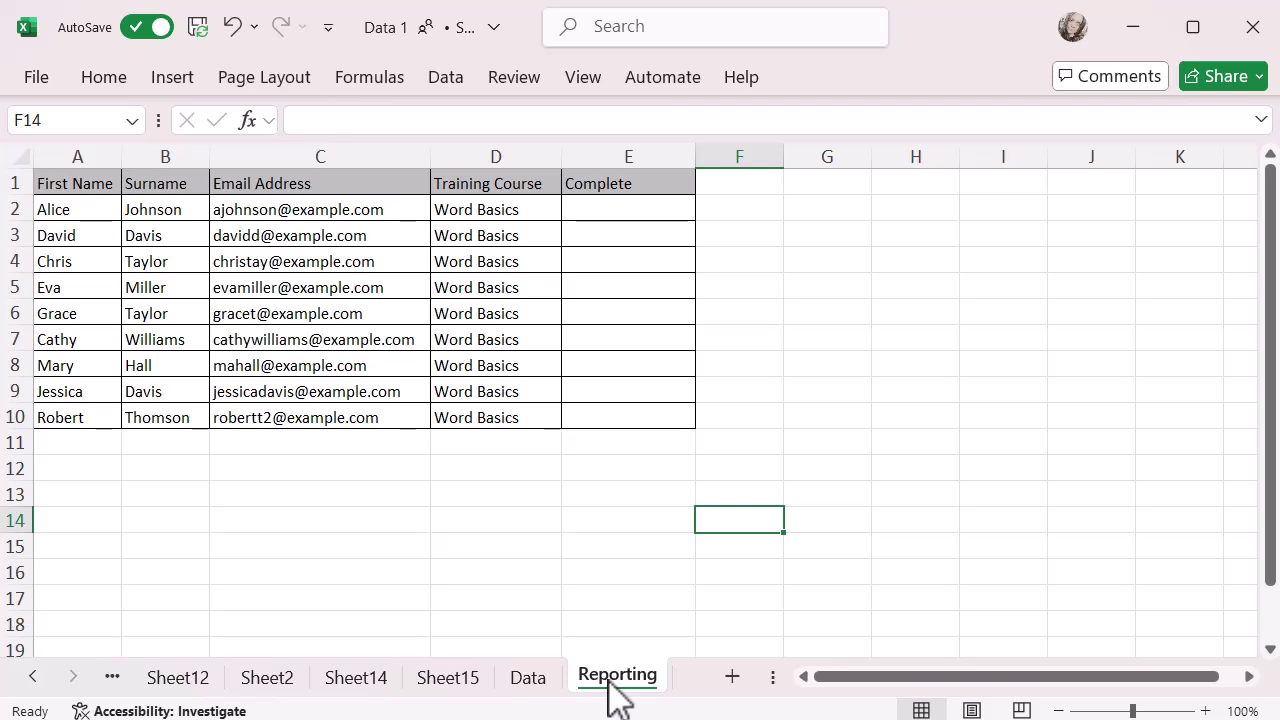
click(528, 680)
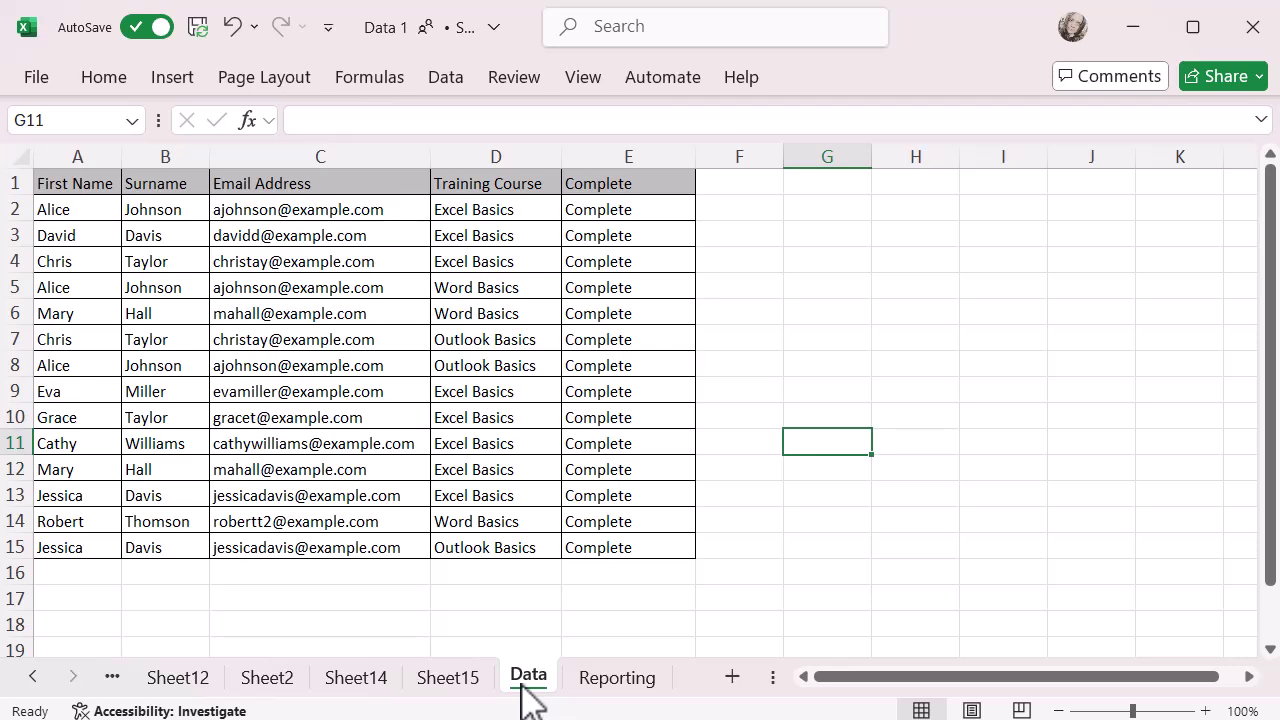
Insert a blank column before the Complete column on the Reporting sheet.
click(605, 698)
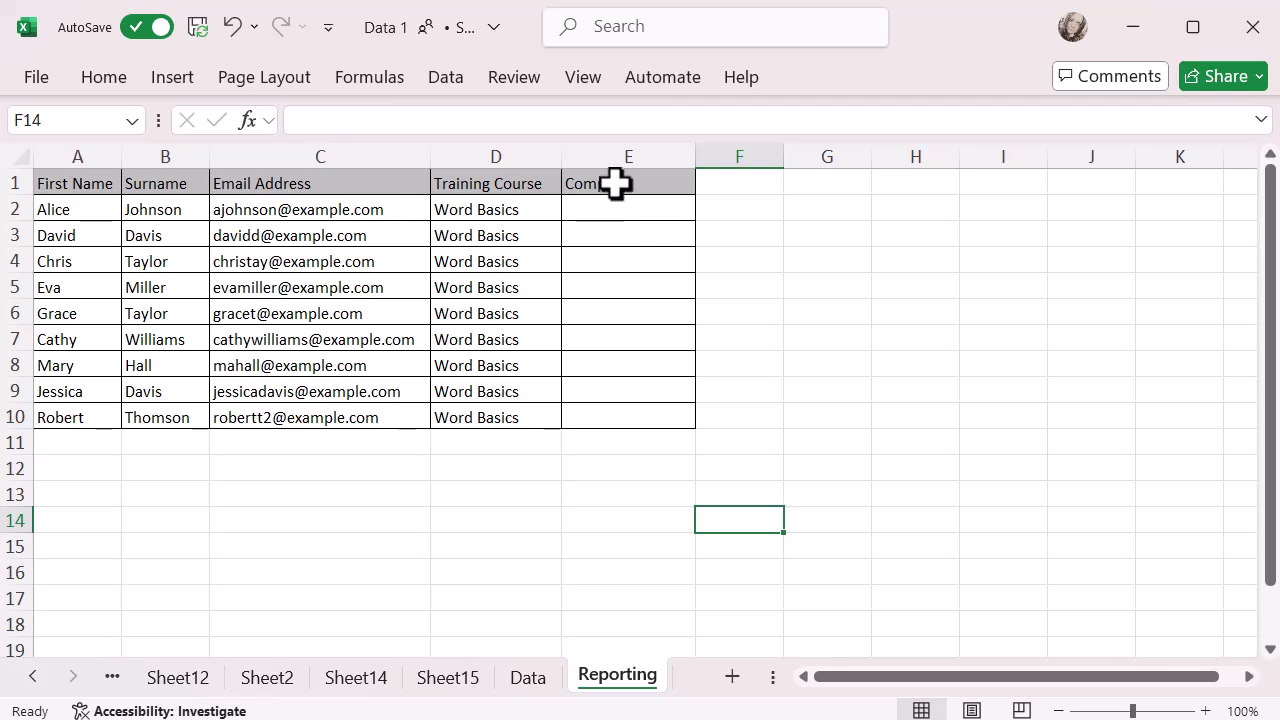
click(616, 152)
right_click(616, 150)
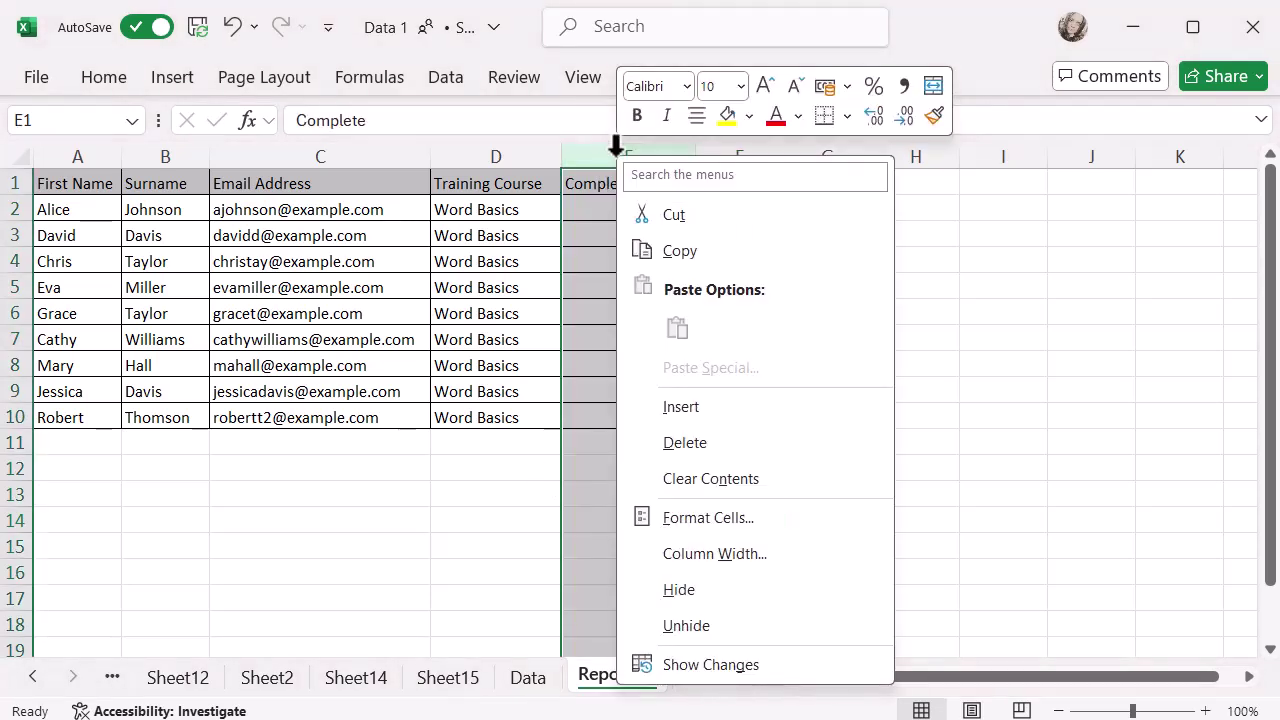
click(674, 407)
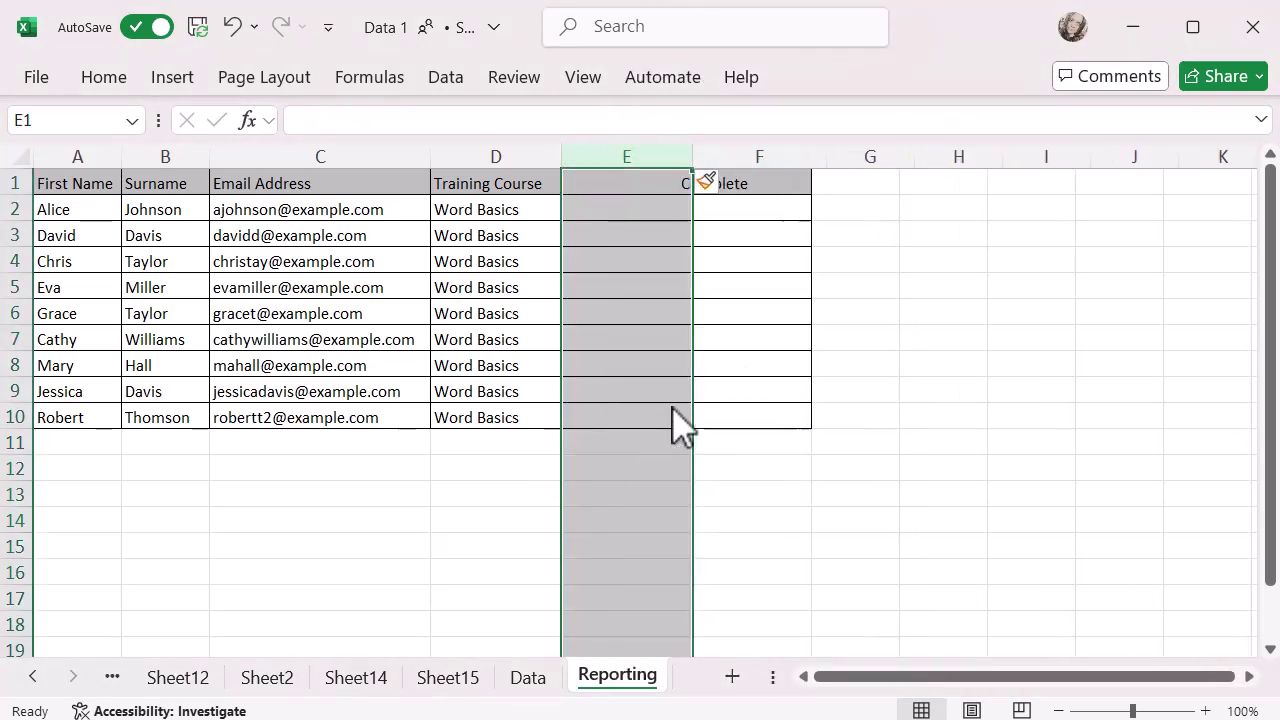
Enter =CONCAT(C2," ",D2) in cell E2 of the Reporting sheet and widen column E to fit the joined text.
click(638, 211)
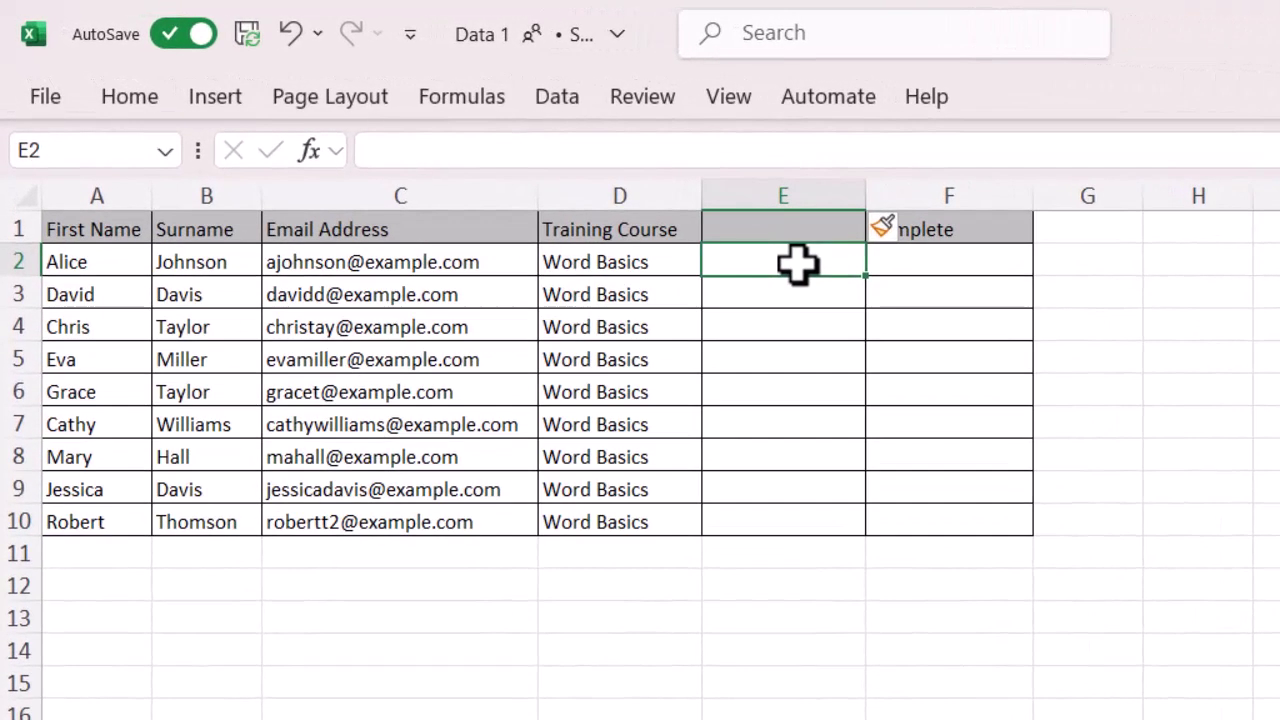
text(=con)
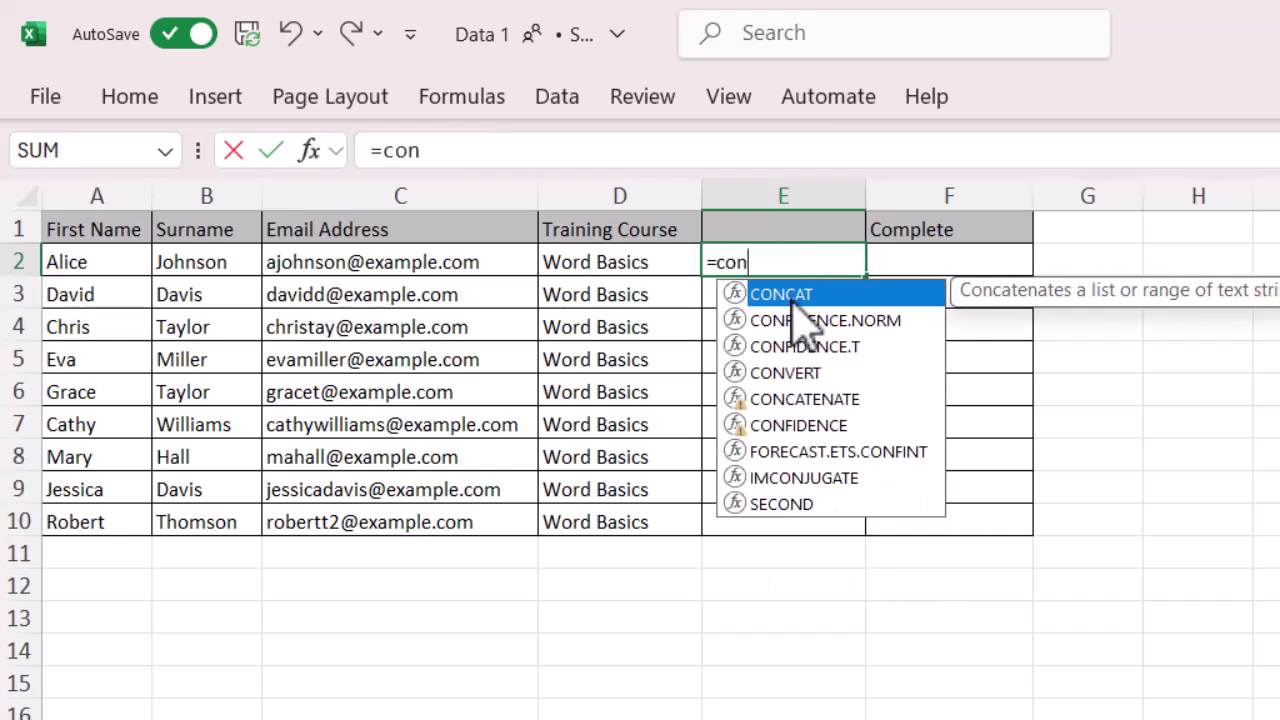
double_click(795, 296)
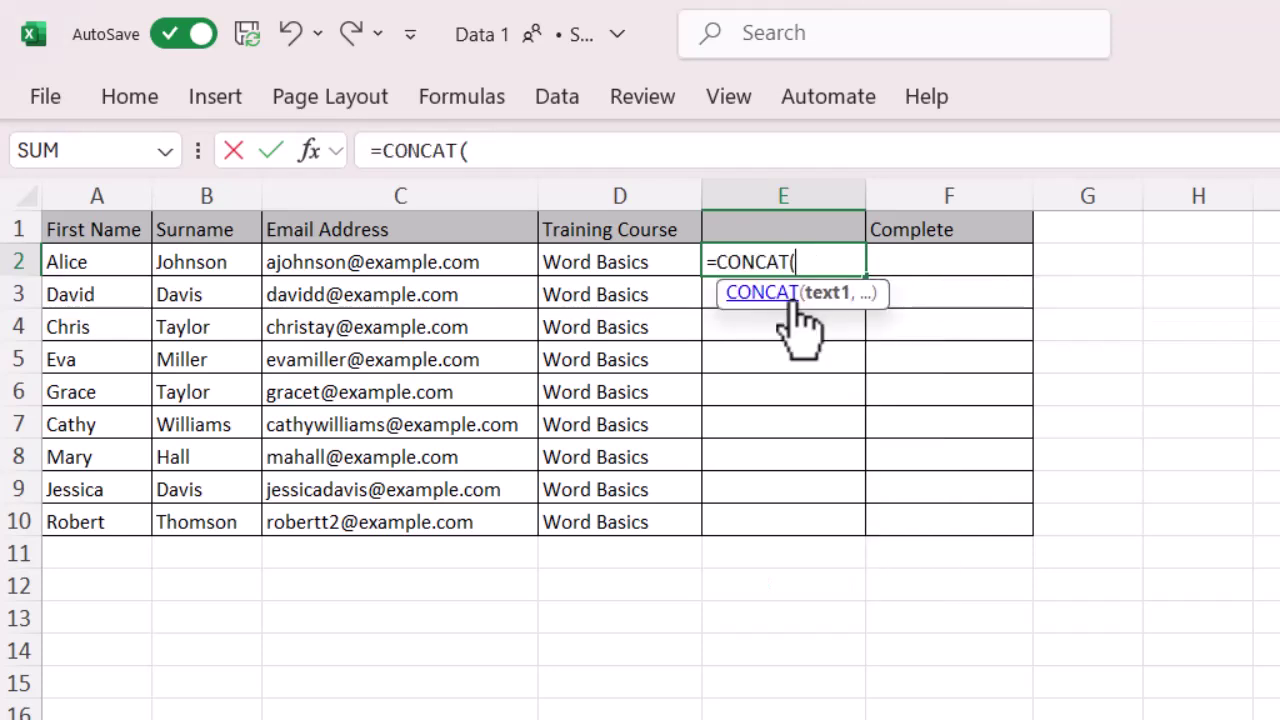
click(468, 257)
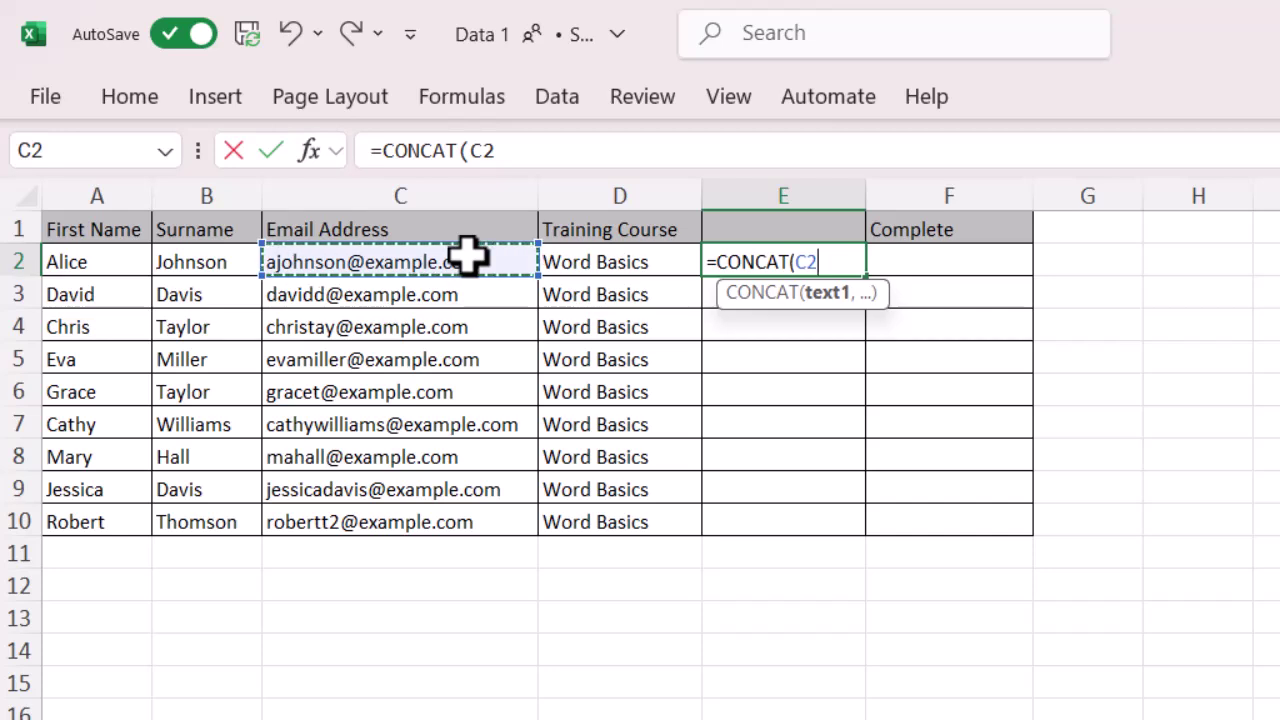
text(,)
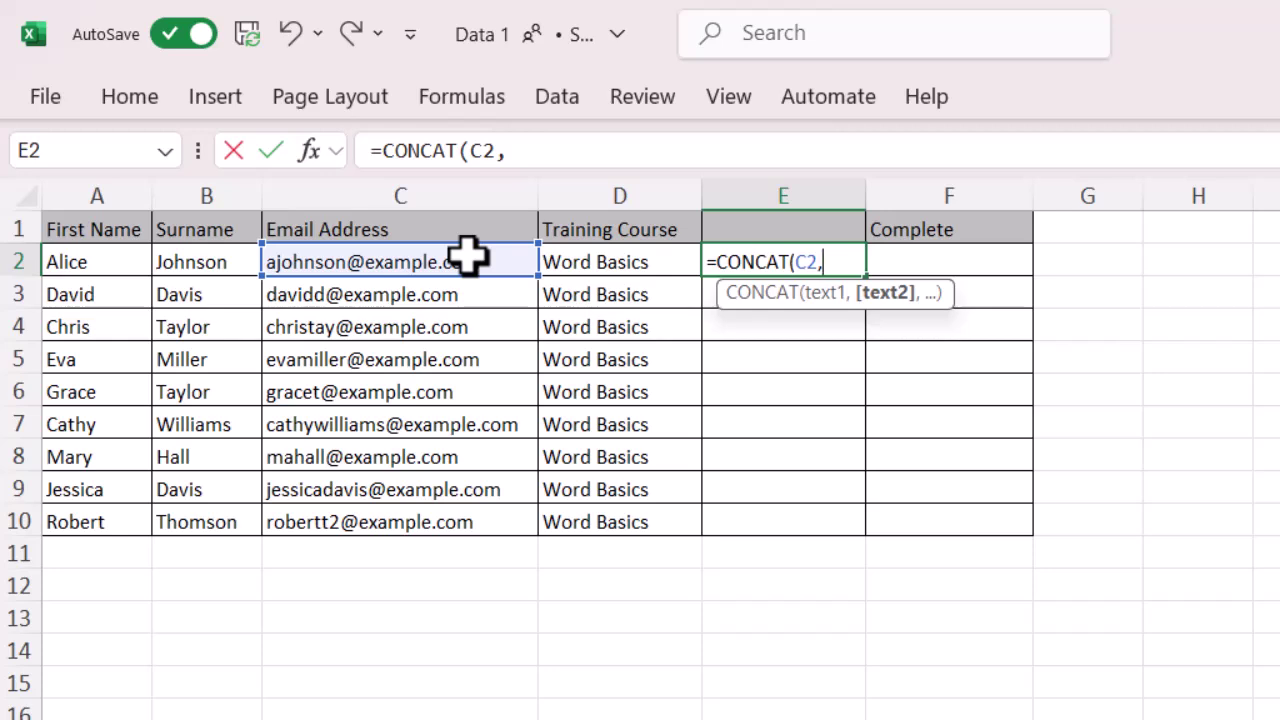
text(")
text(")
text(,)
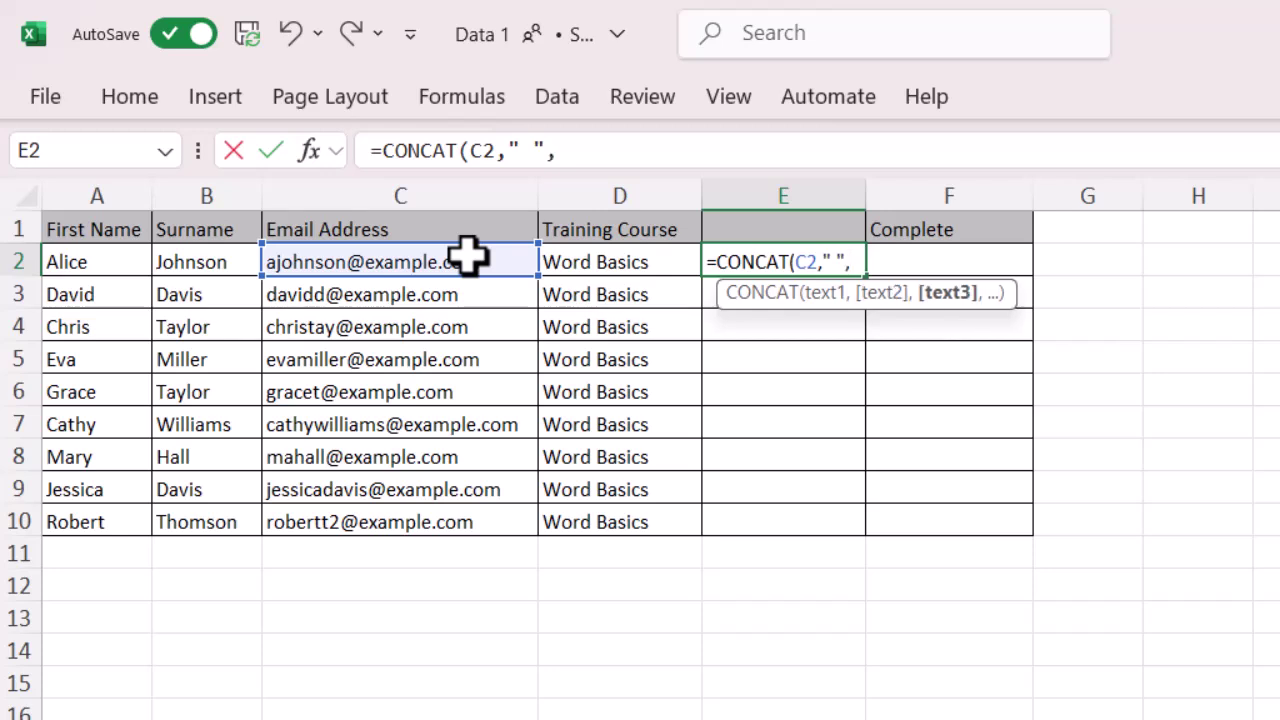
click(628, 262)
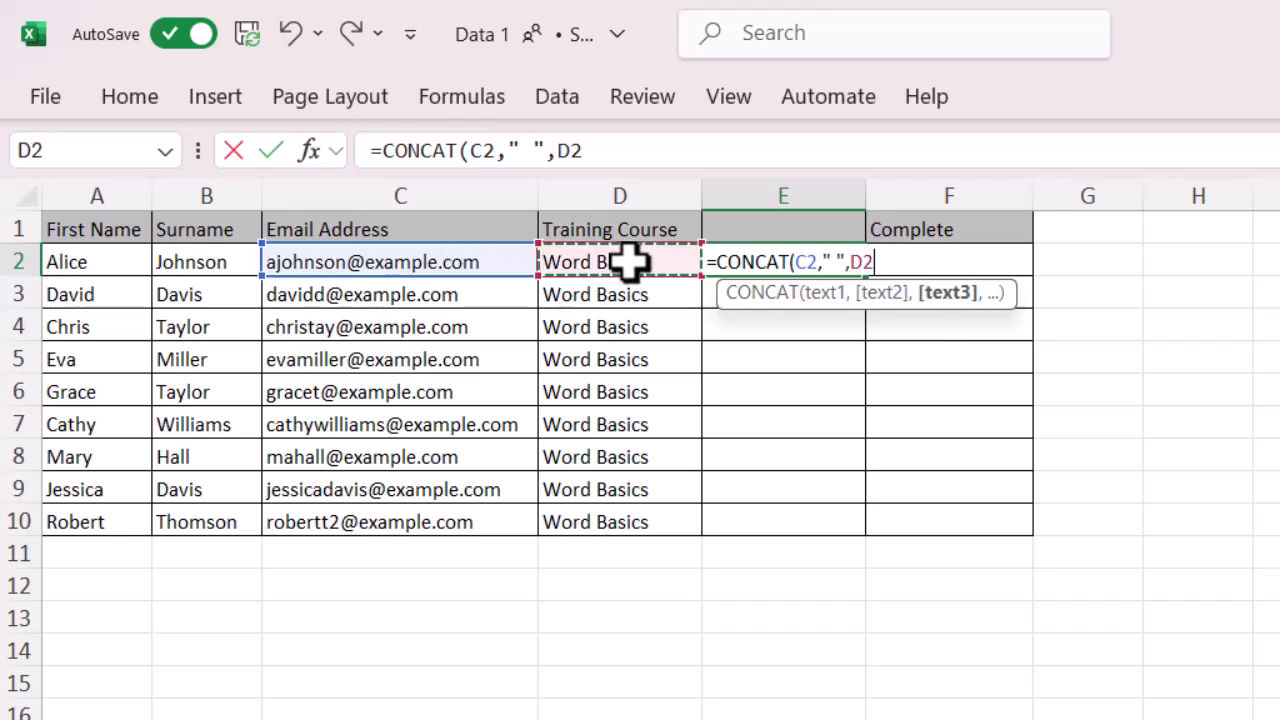
text())
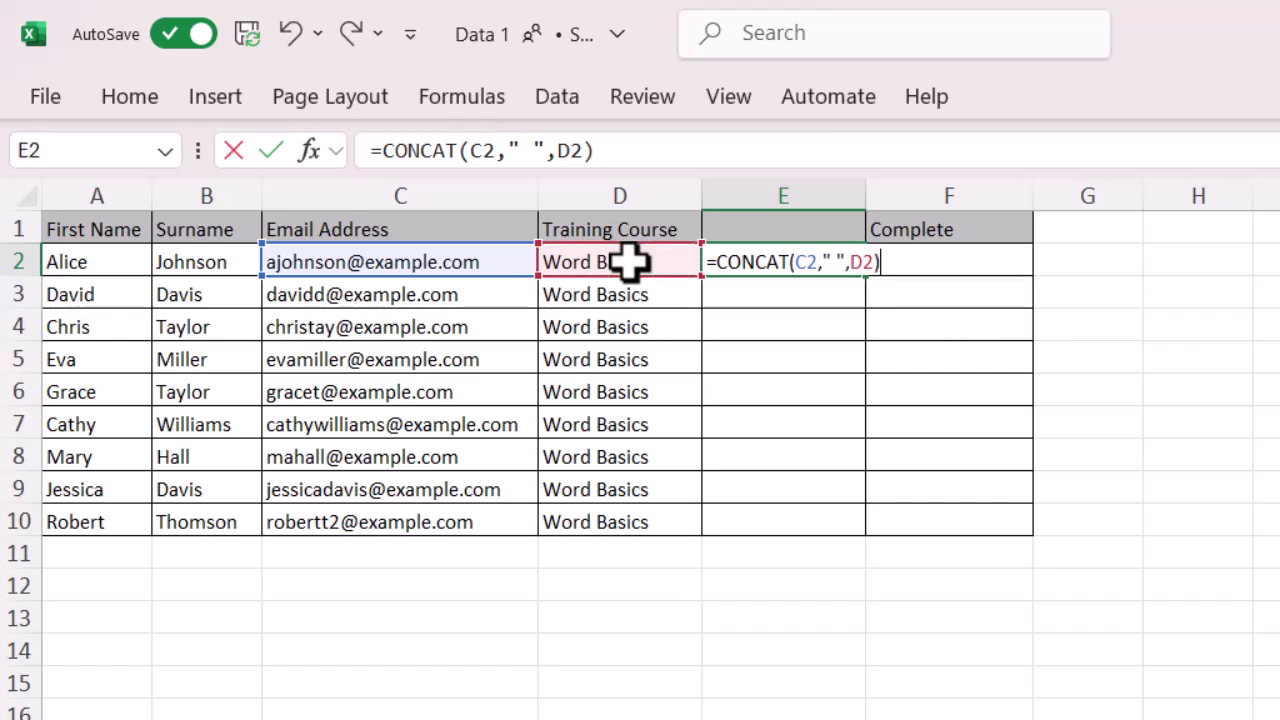
key(Return)
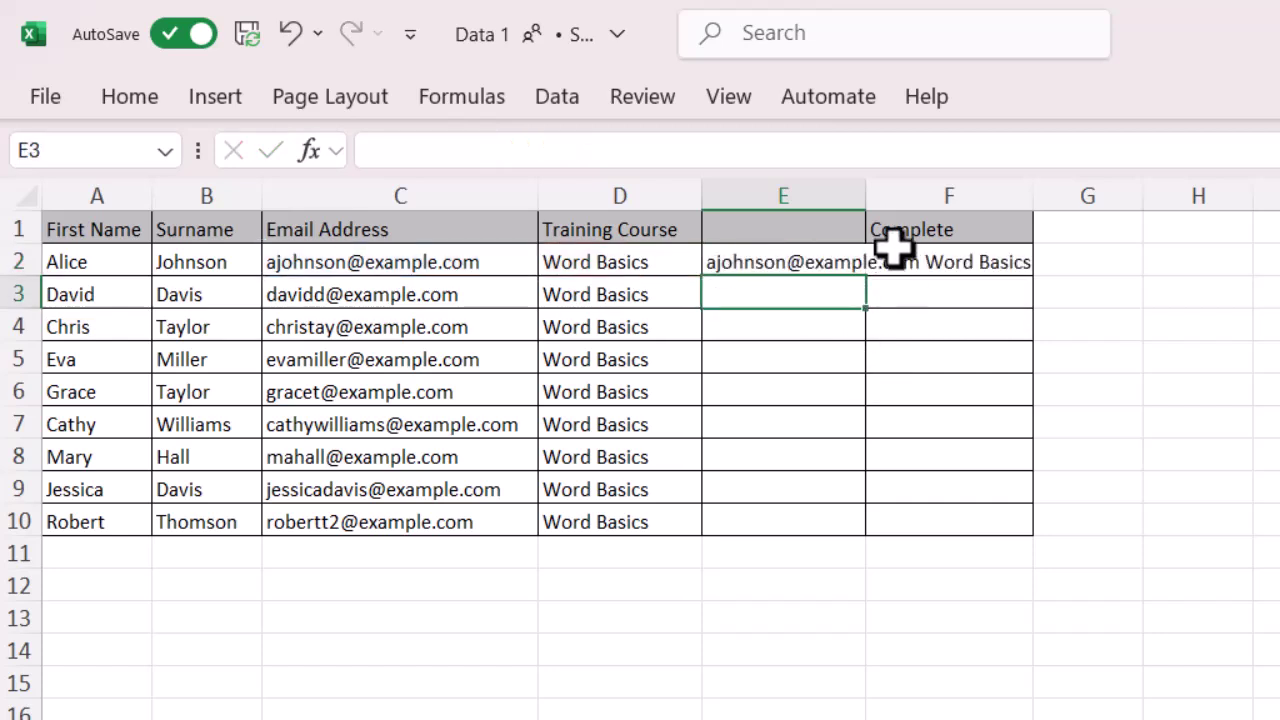
drag(868, 190, 1066, 192)
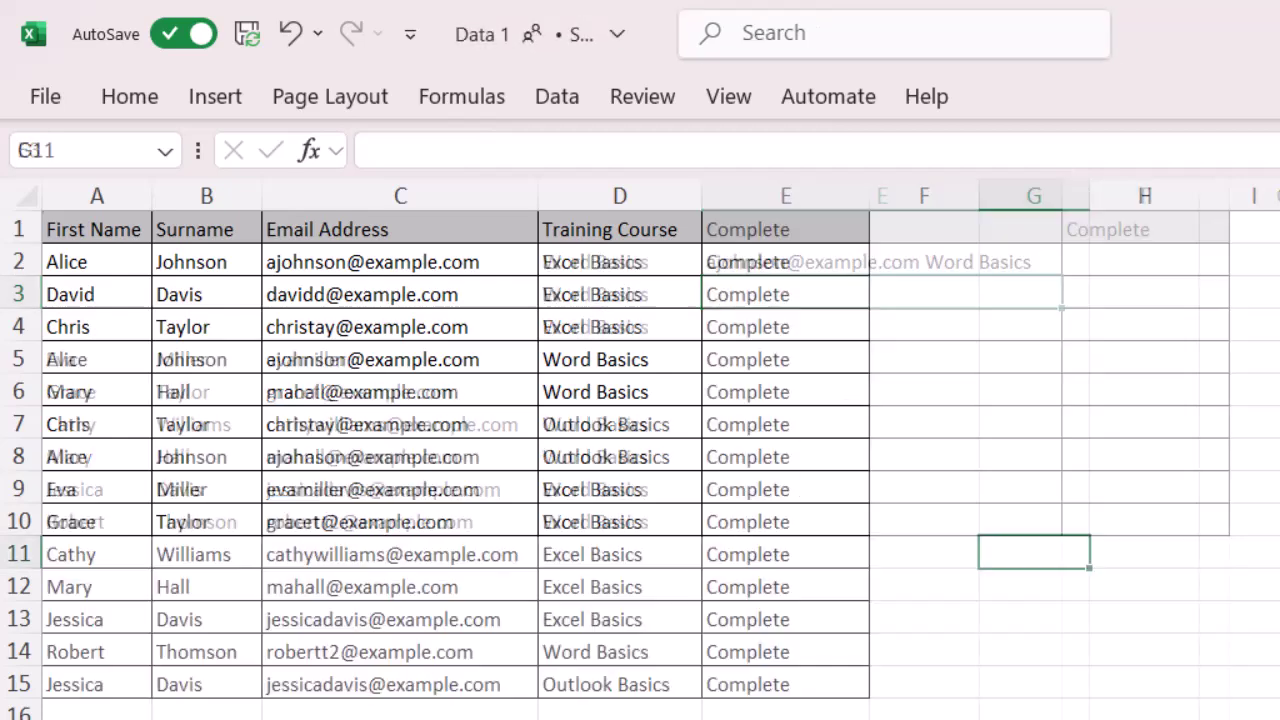
Insert a blank column before the Complete column on the Data sheet.
click(765, 192)
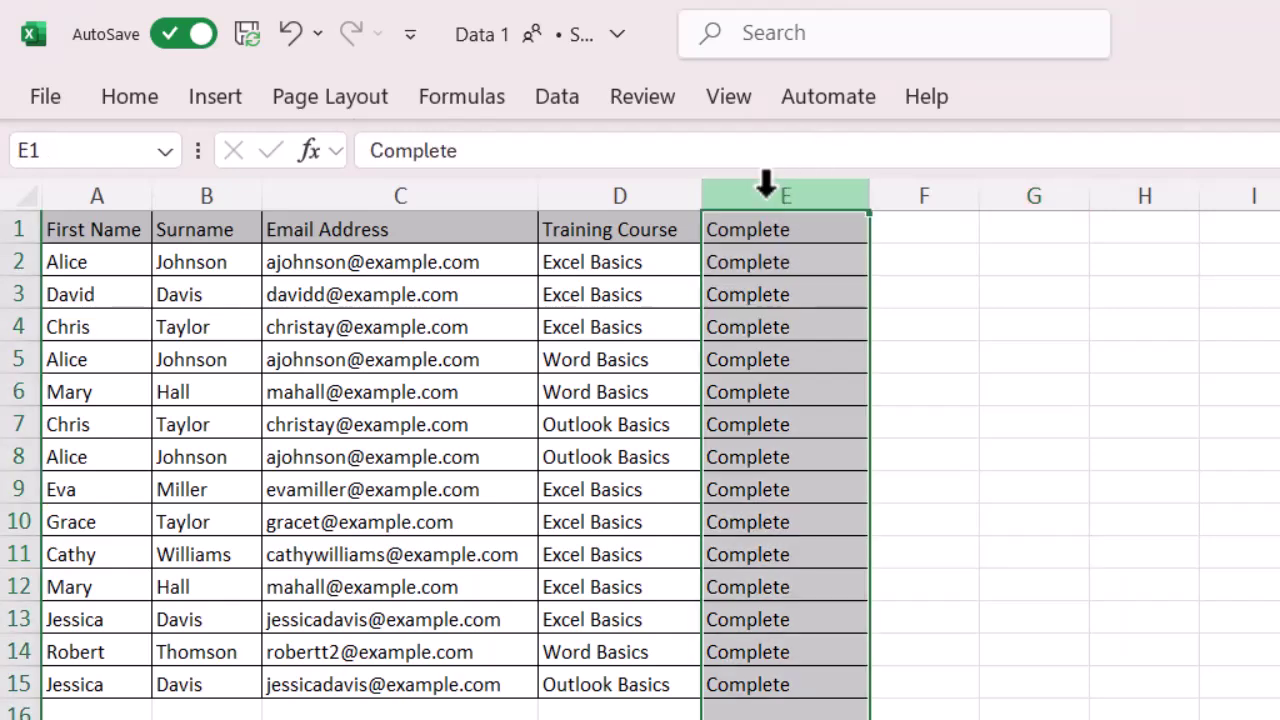
right_click(765, 183)
click(891, 510)
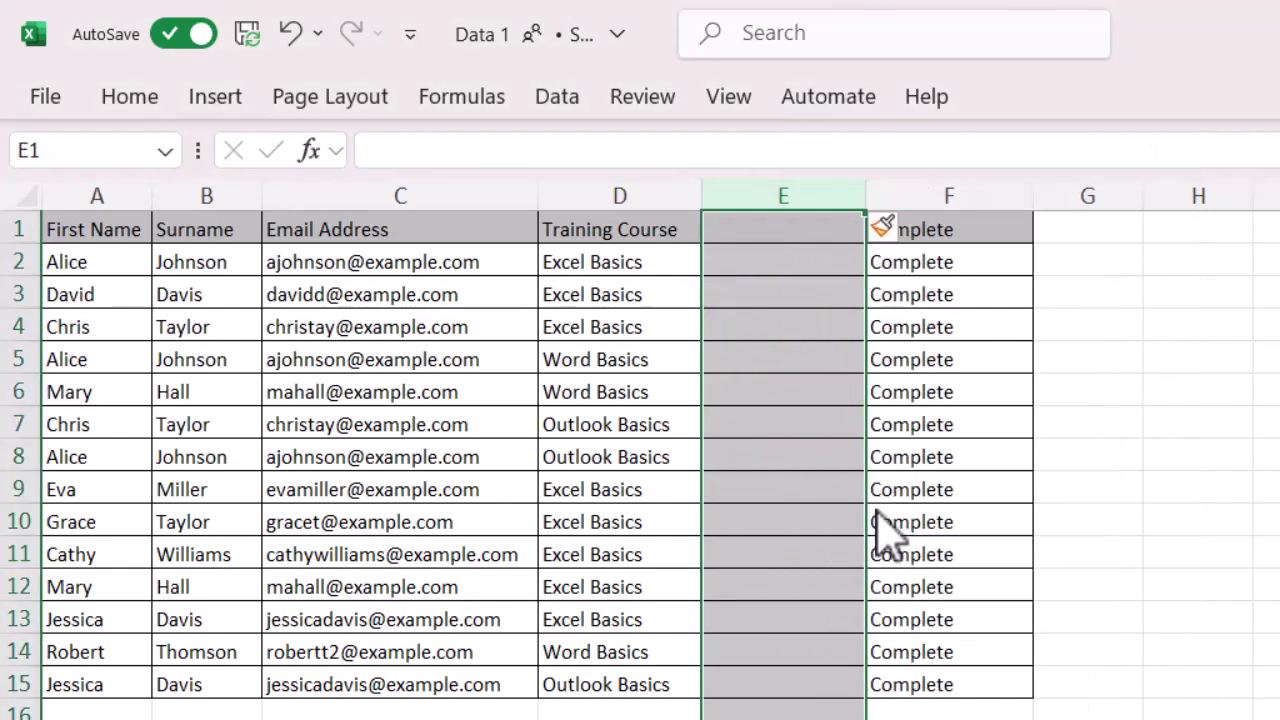
Enter =CONCAT(C2," ",D2) in cell E2 of the Data sheet and widen column E to fit the joined text.
double_click(794, 263)
text(=)
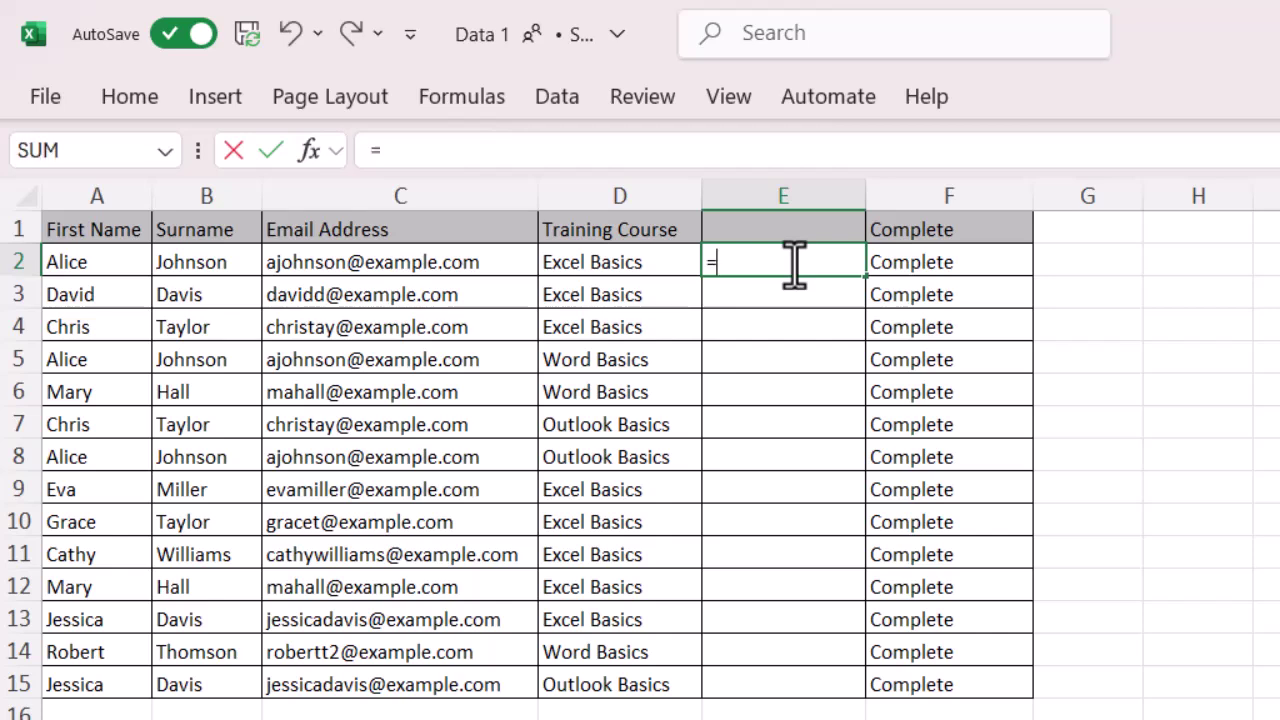
text(conc)
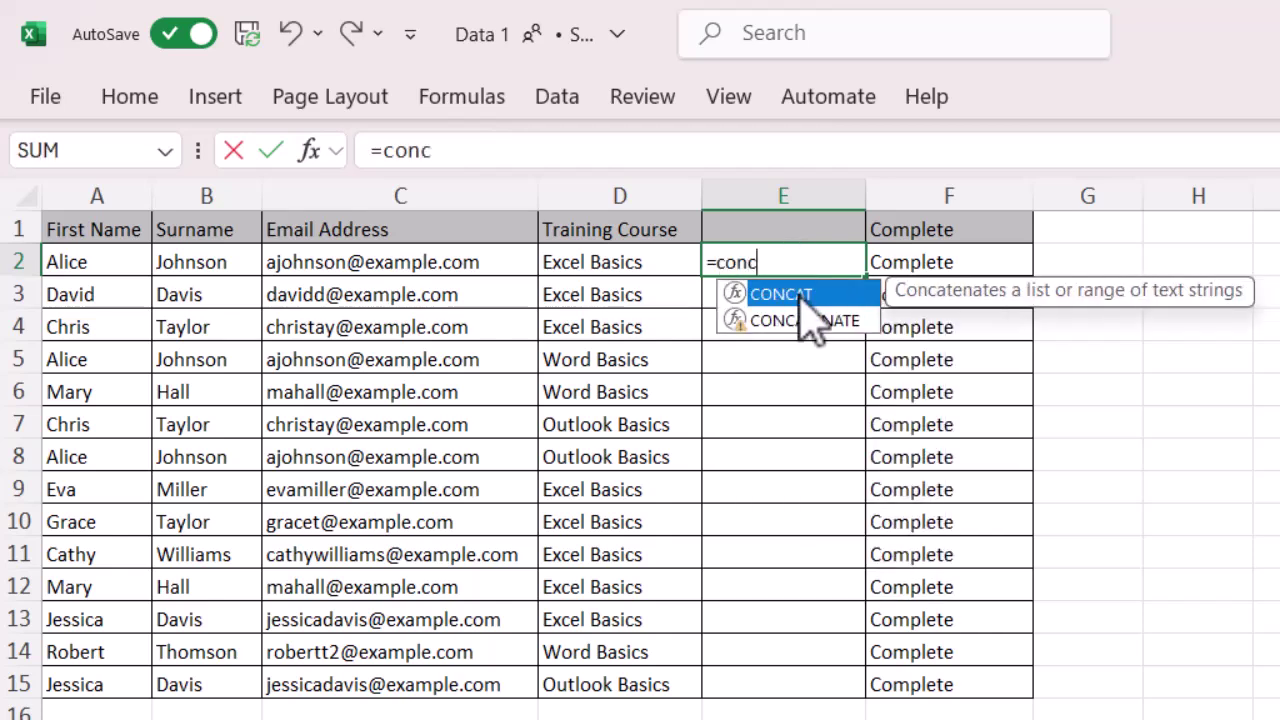
double_click(798, 297)
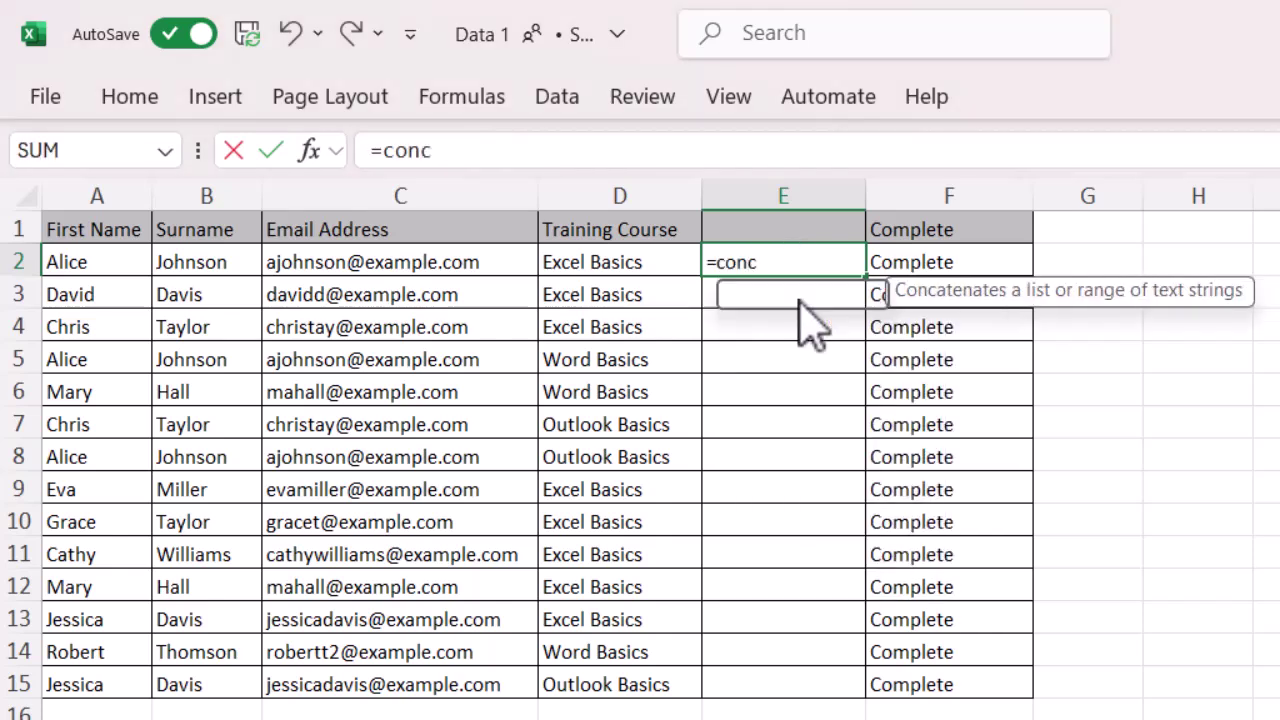
click(478, 262)
text(,)
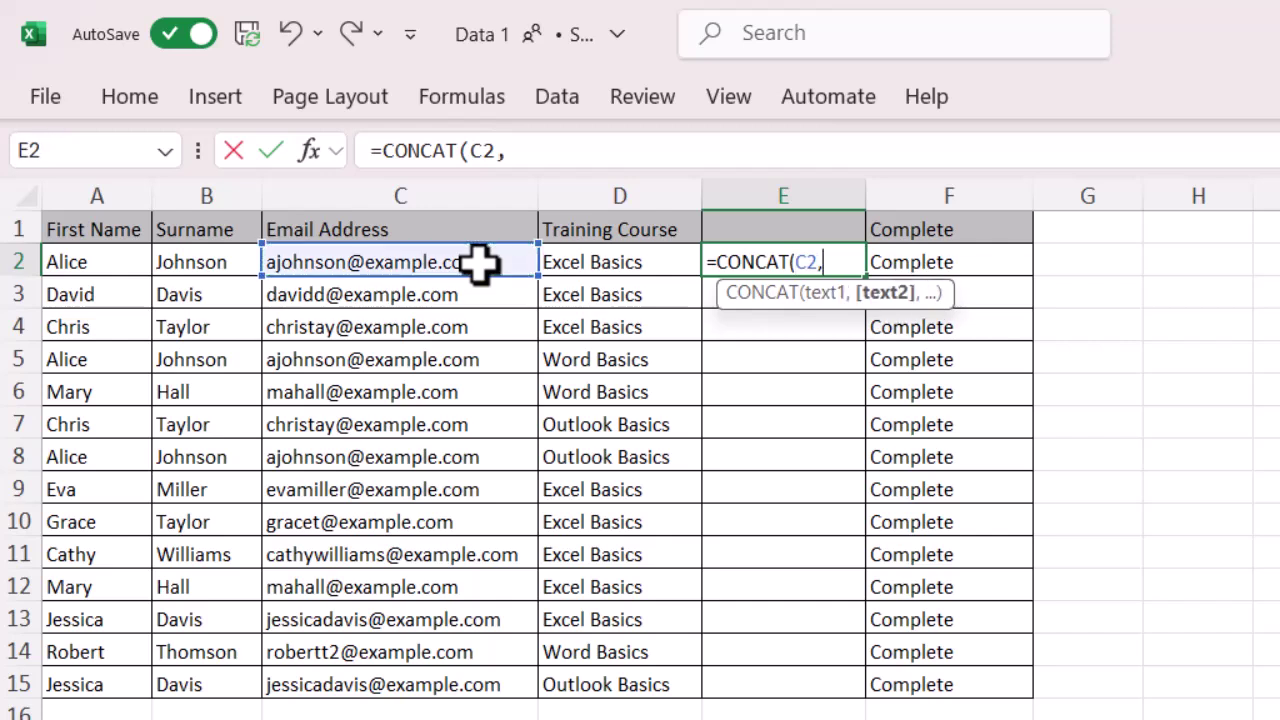
text(2)
key(BackSpace)
text(" ",)
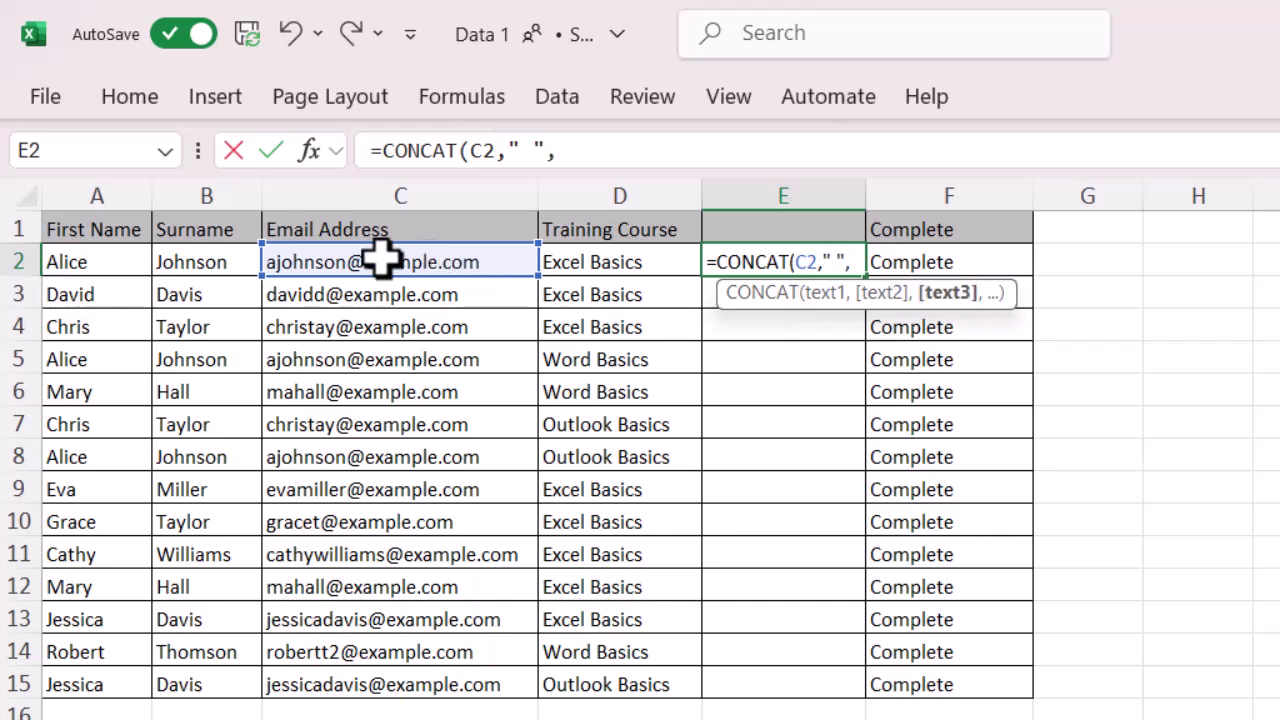
click(588, 257)
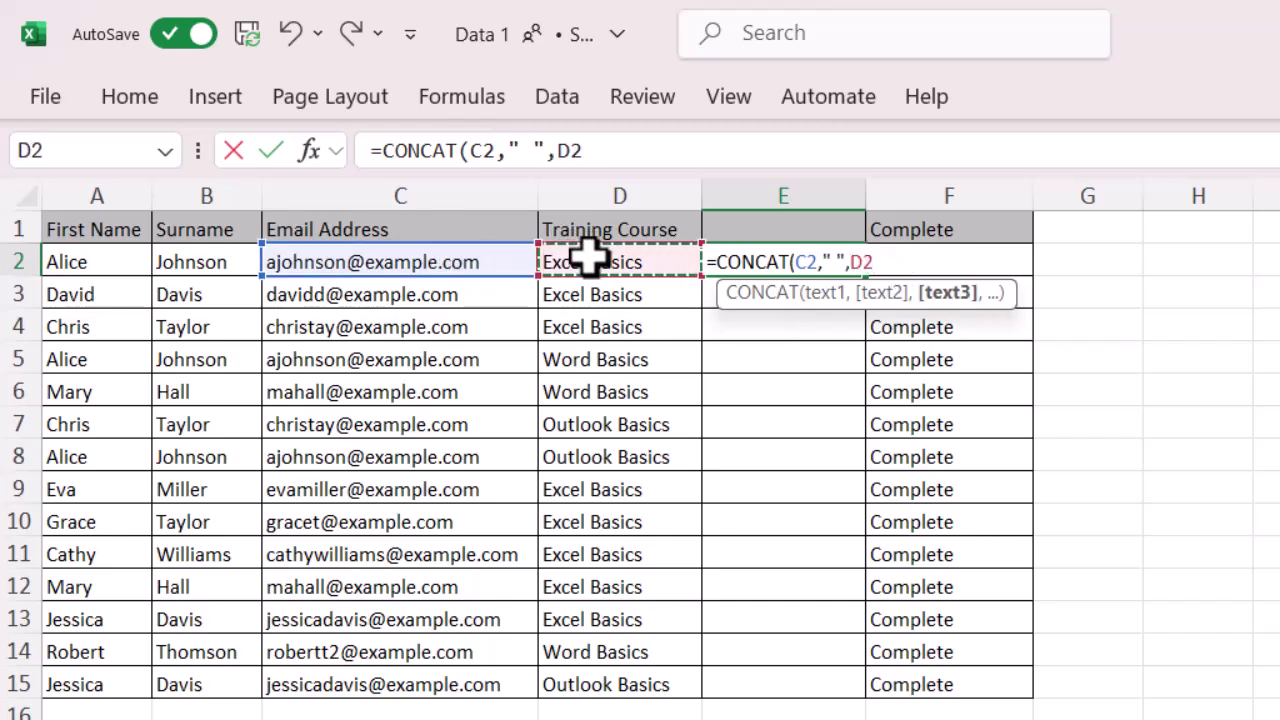
text())
key(Return)
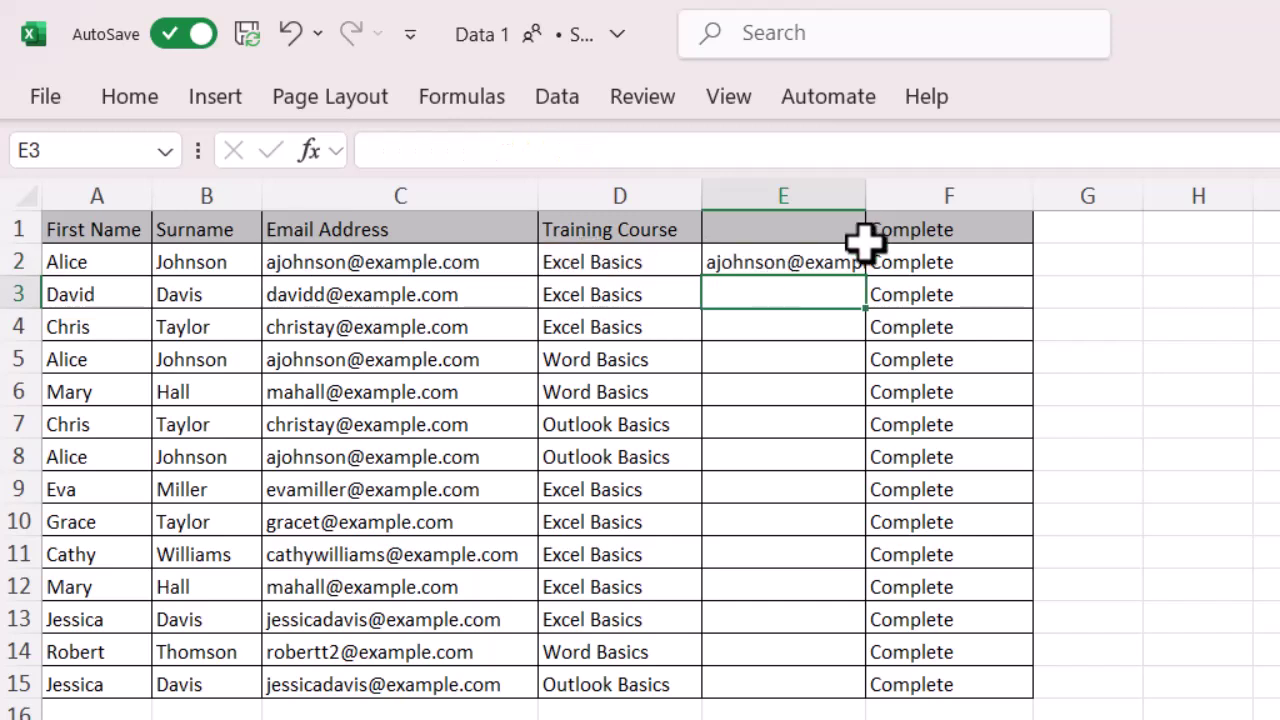
drag(866, 200, 1108, 199)
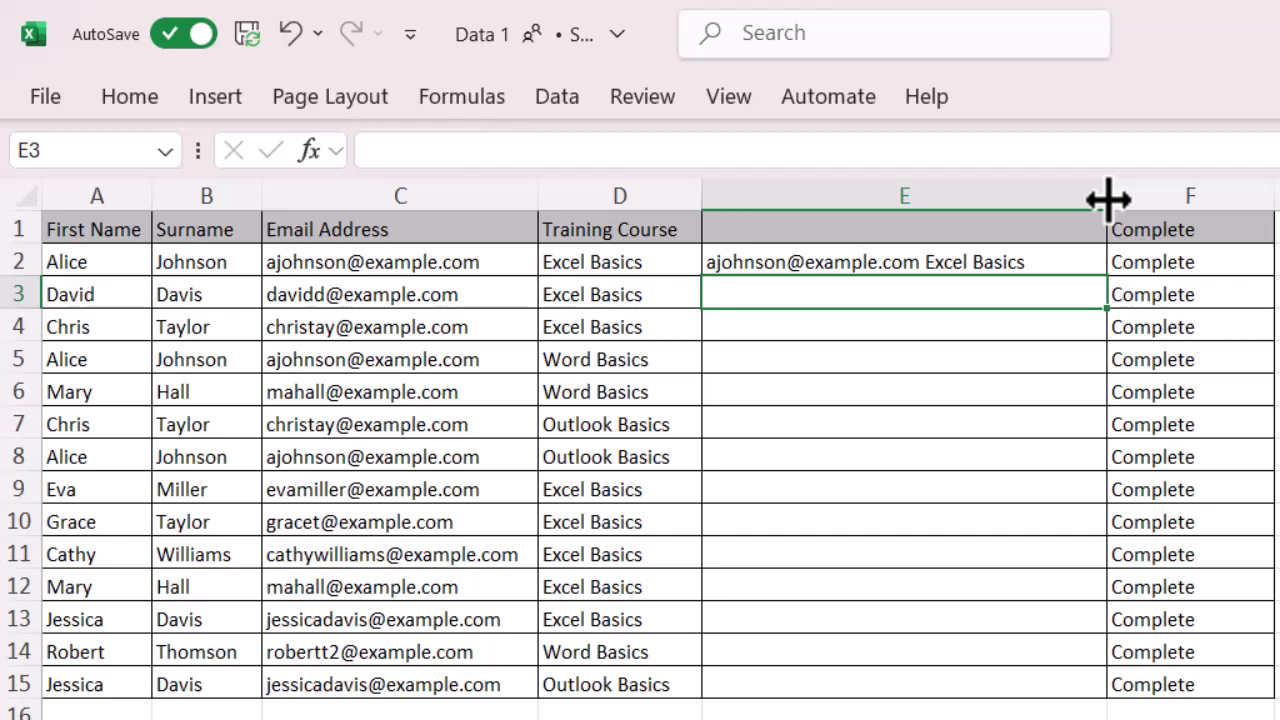
Fill the CONCAT formula from E2 down to E15 on the Data sheet and narrow column E.
click(894, 264)
drag(1107, 278, 1062, 691)
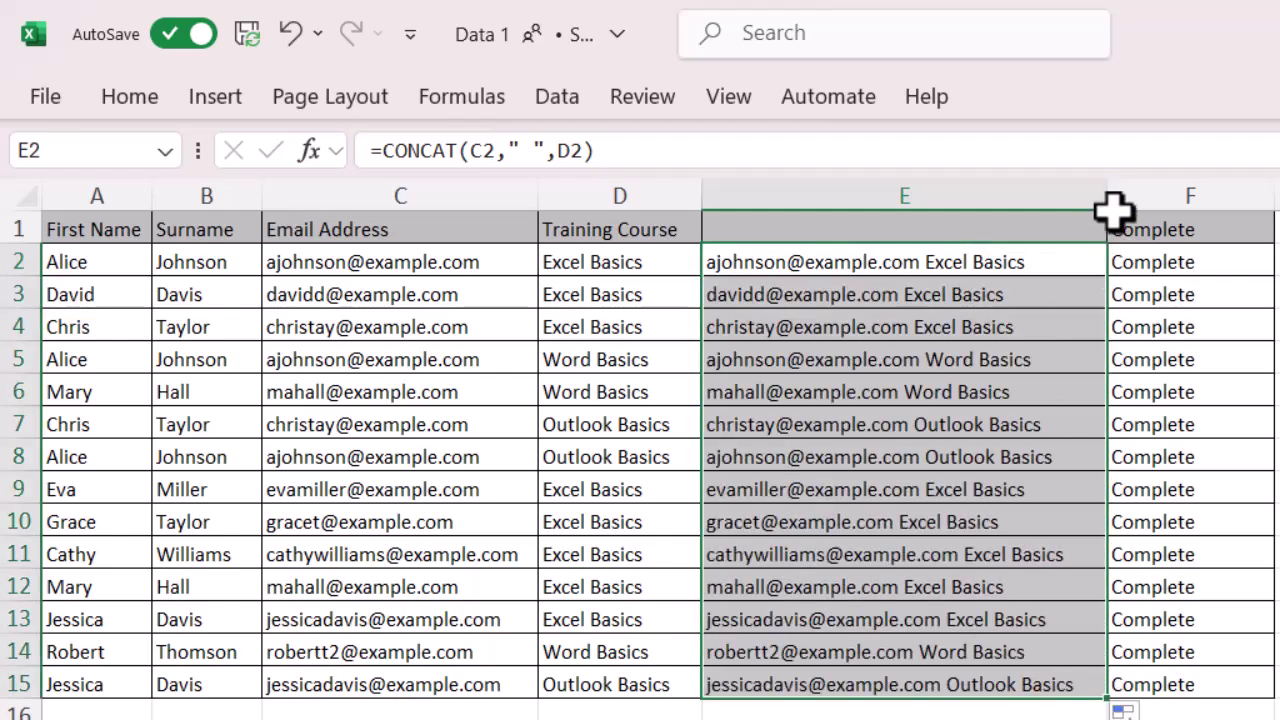
drag(1106, 190, 903, 197)
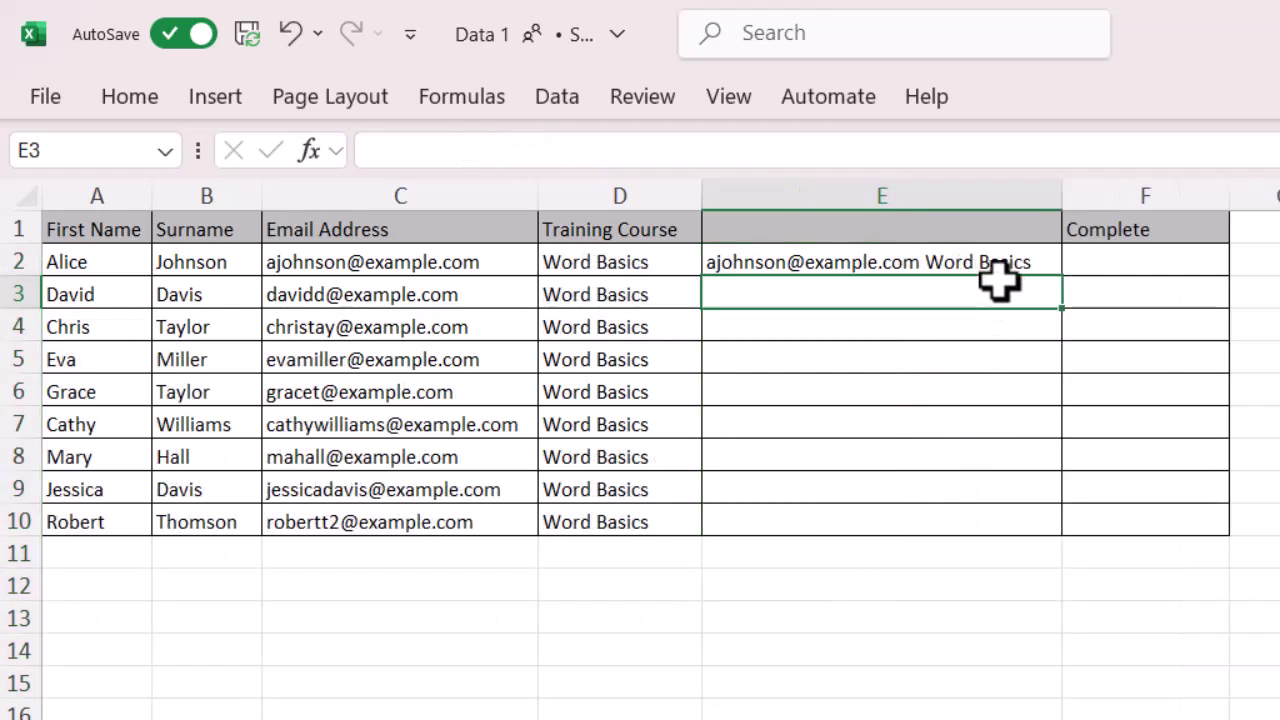
Fill the CONCAT formula from E2 down to E10 on the Reporting sheet and narrow column E.
click(995, 263)
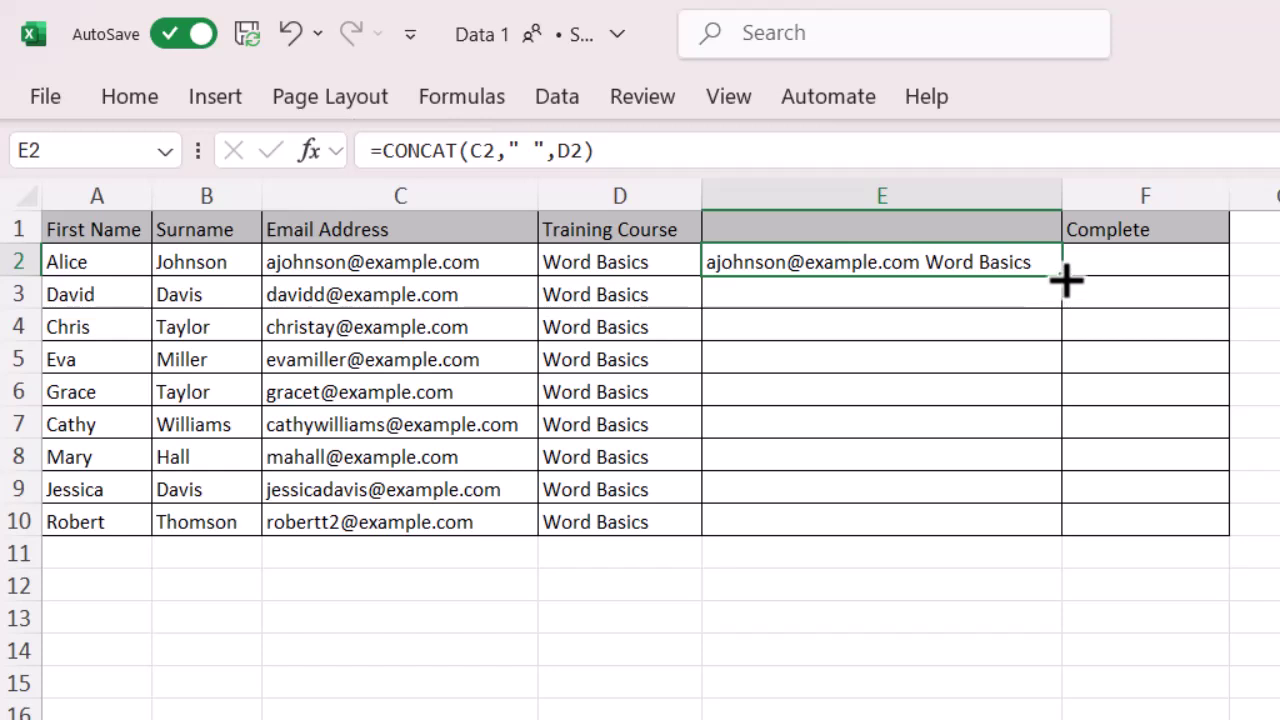
drag(1066, 281, 1058, 536)
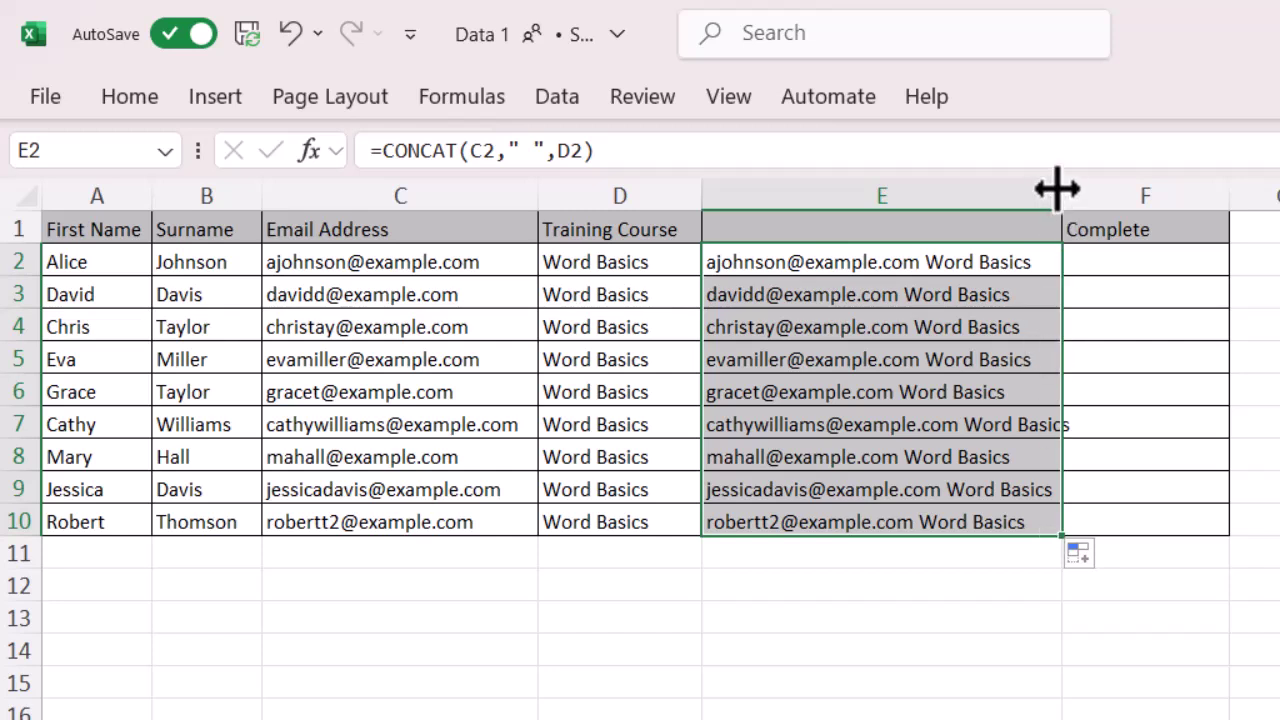
drag(1060, 190, 882, 205)
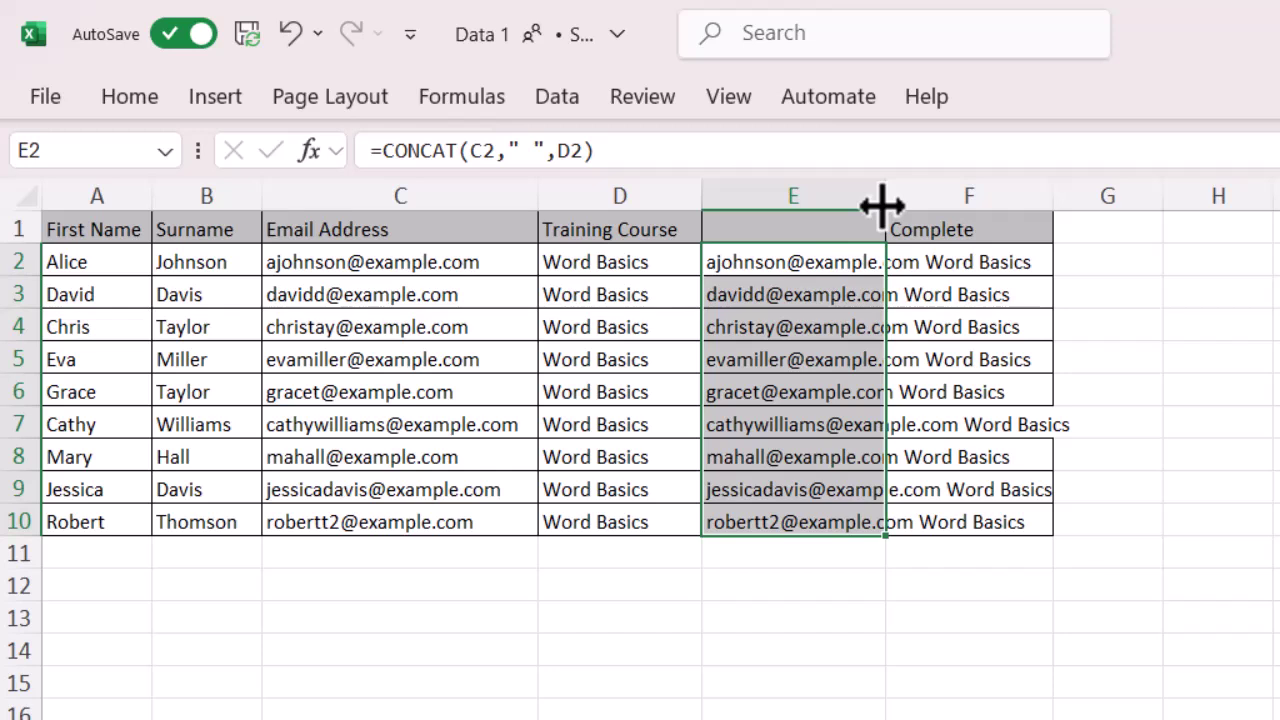
Enter =VLOOKUP(E2,Data!E2:F15,2,FALSE) in cell F2 of the Reporting sheet.
click(995, 263)
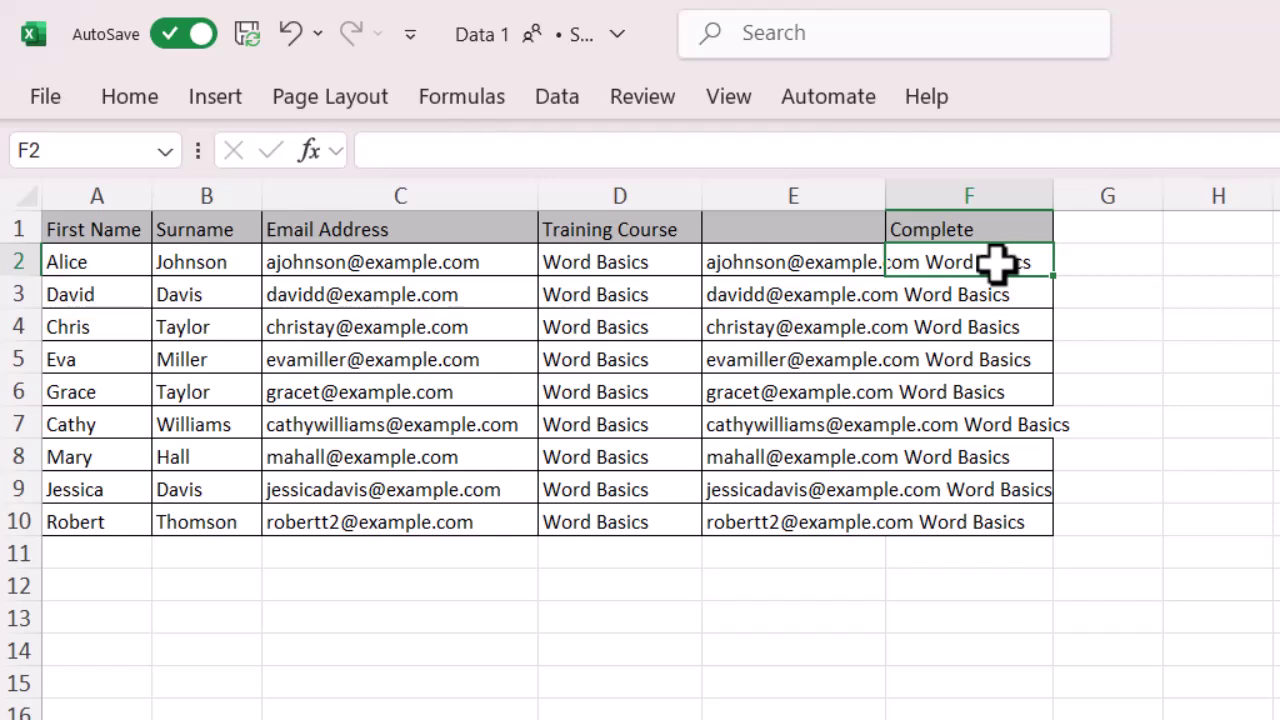
text(=)
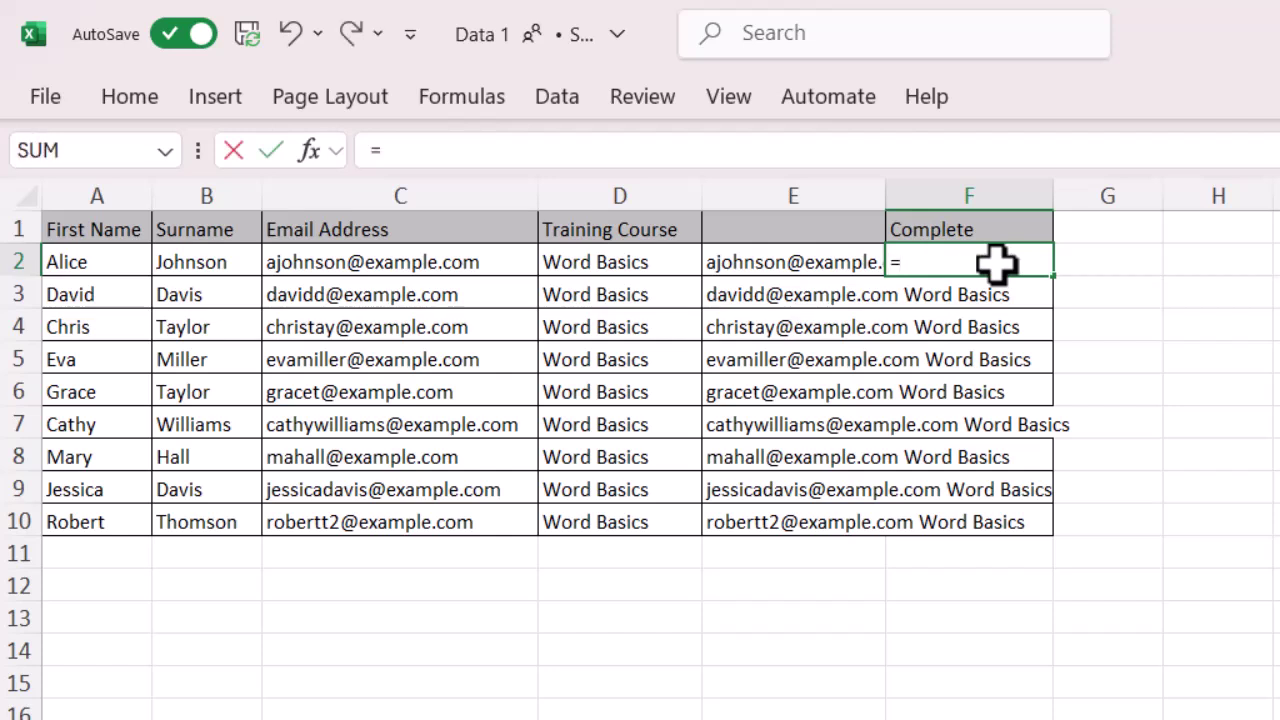
text(vlook)
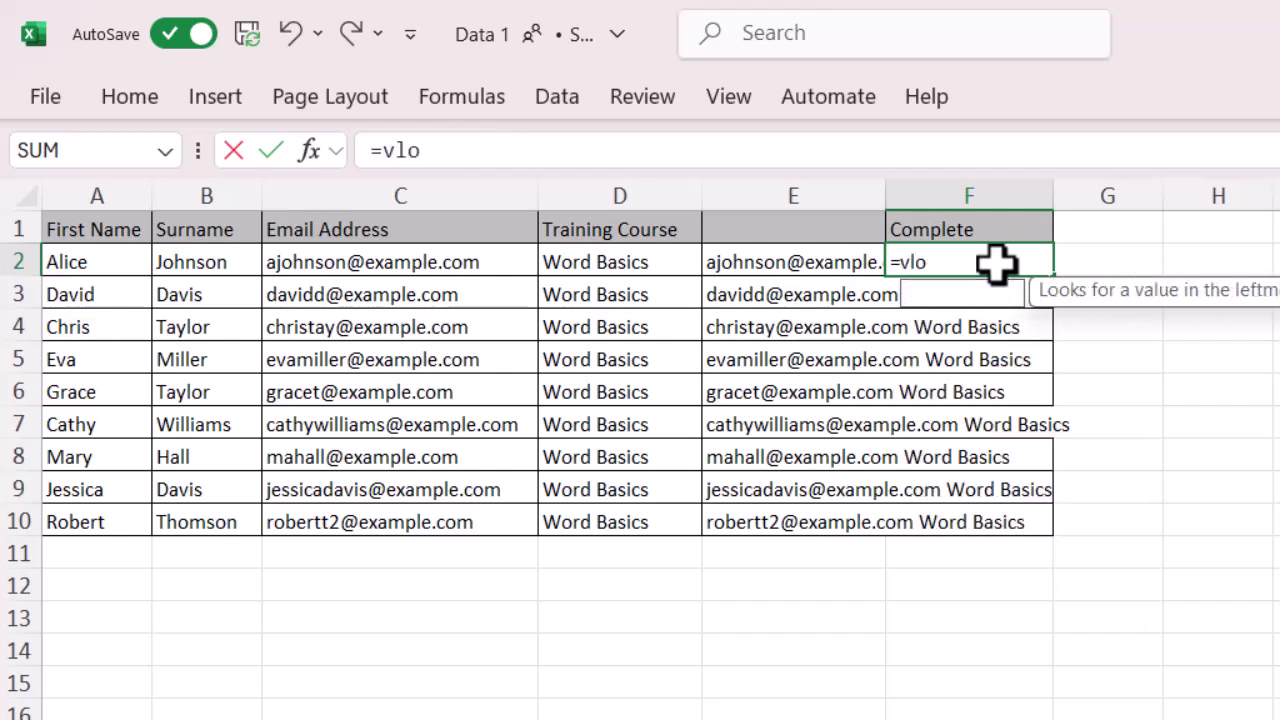
double_click(993, 292)
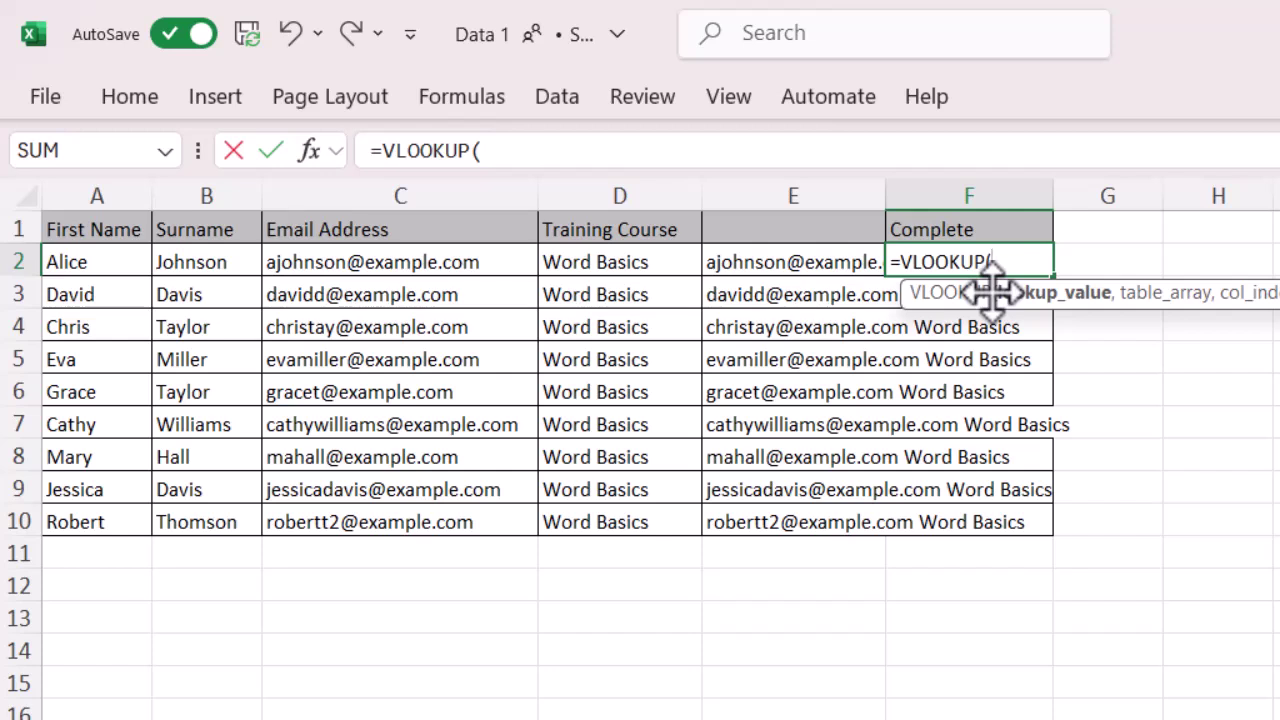
click(775, 258)
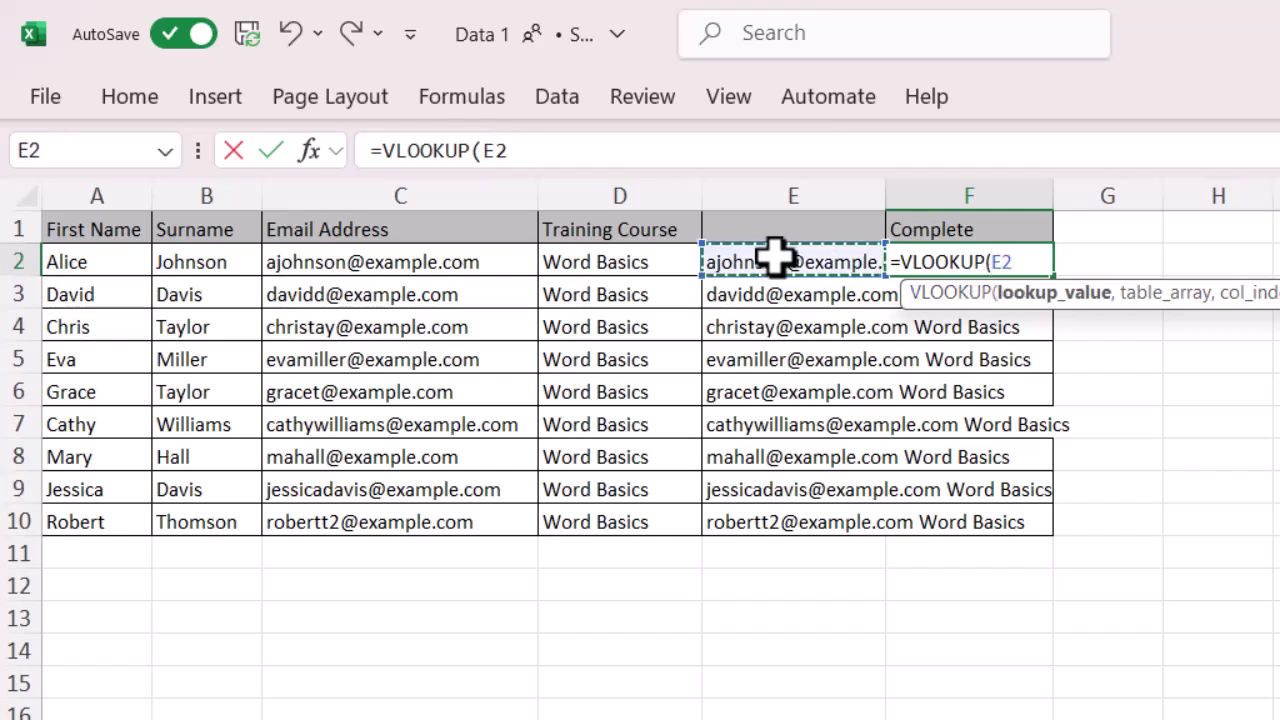
text(,)
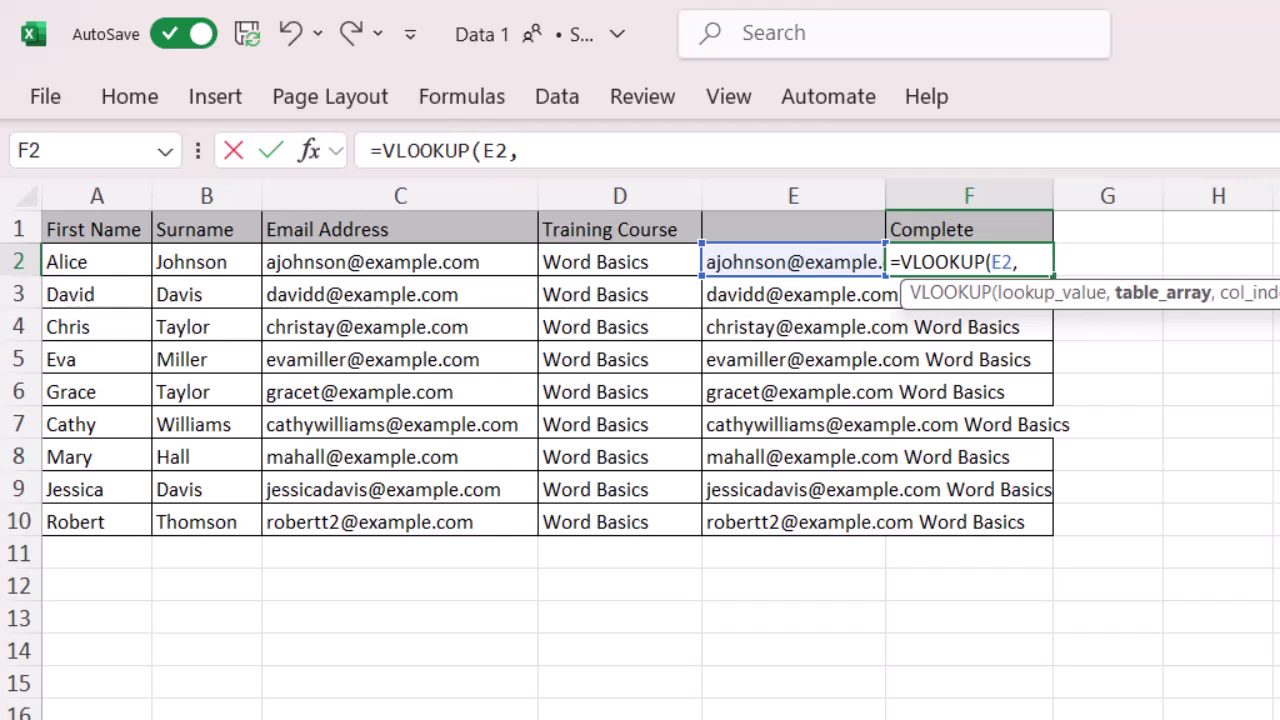
key(ctrl+Page_Down)
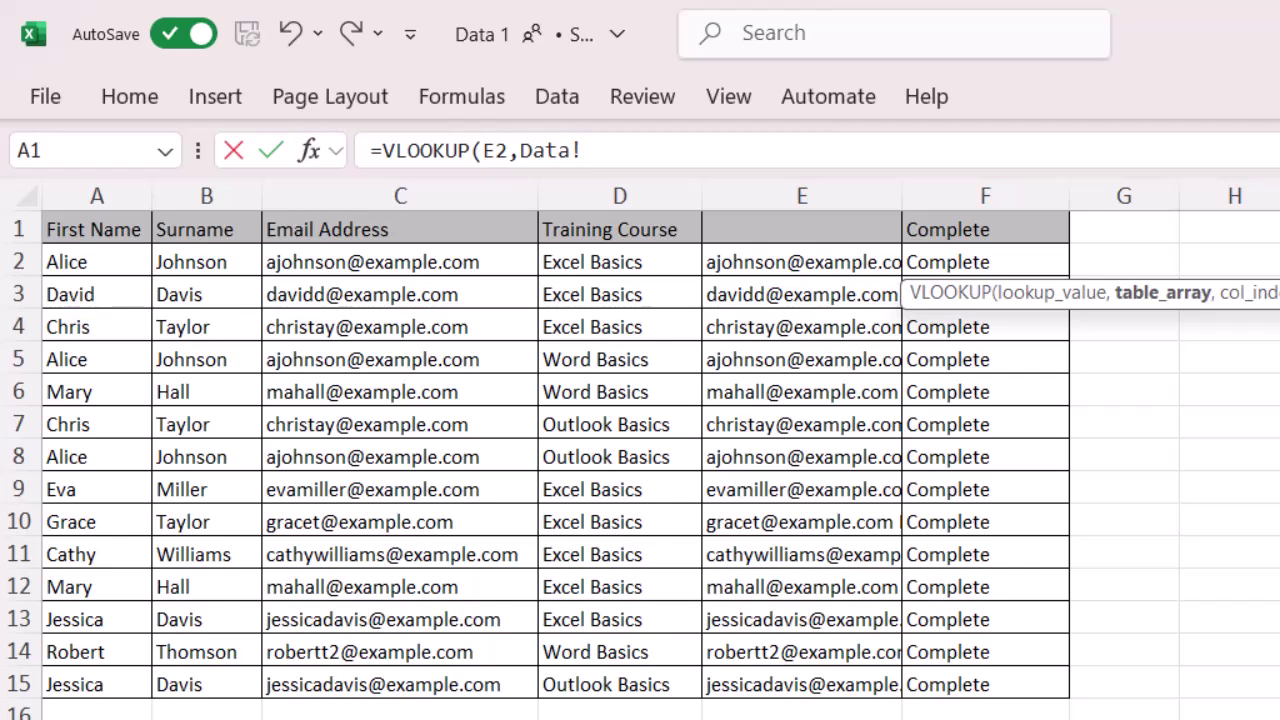
drag(777, 257, 943, 677)
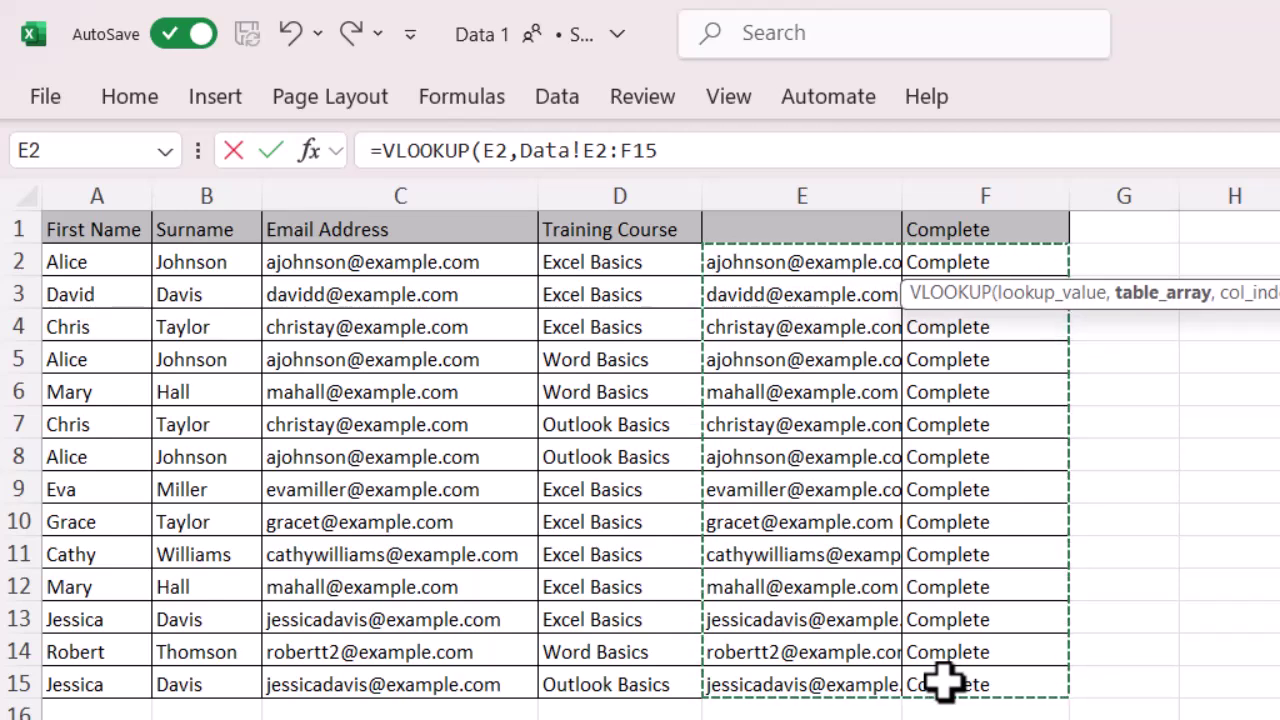
text(,)
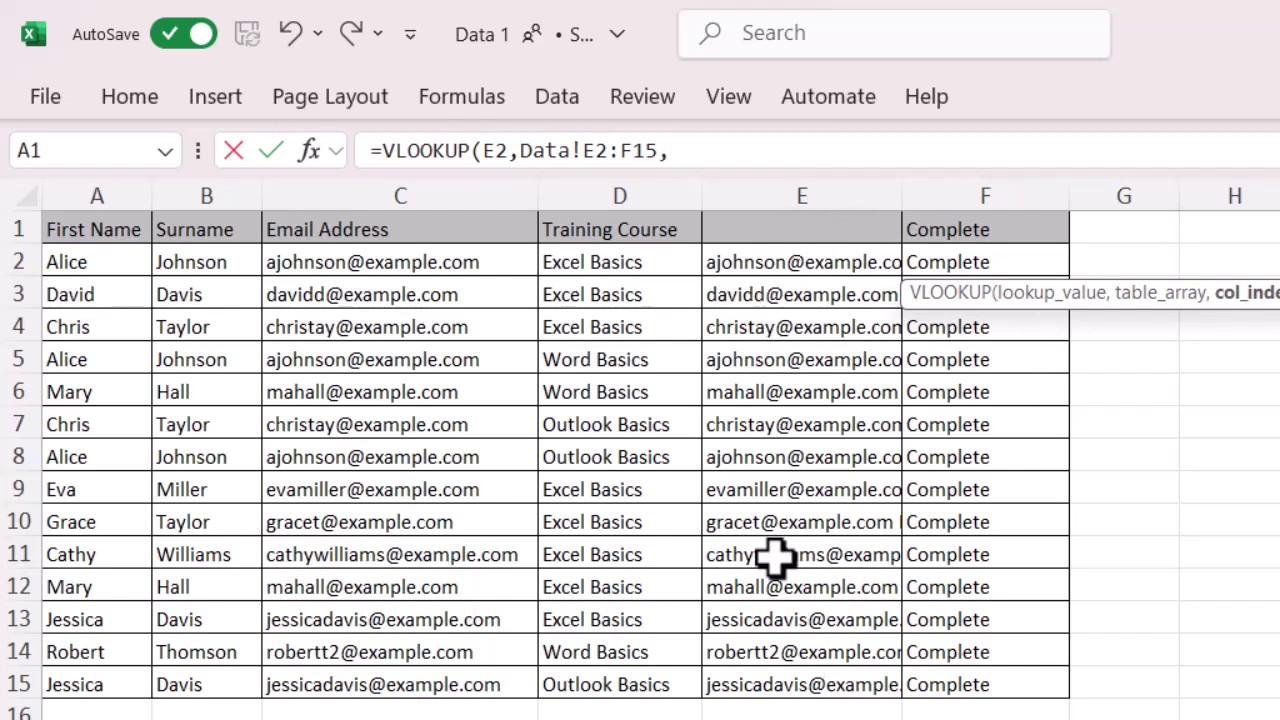
text(2,)
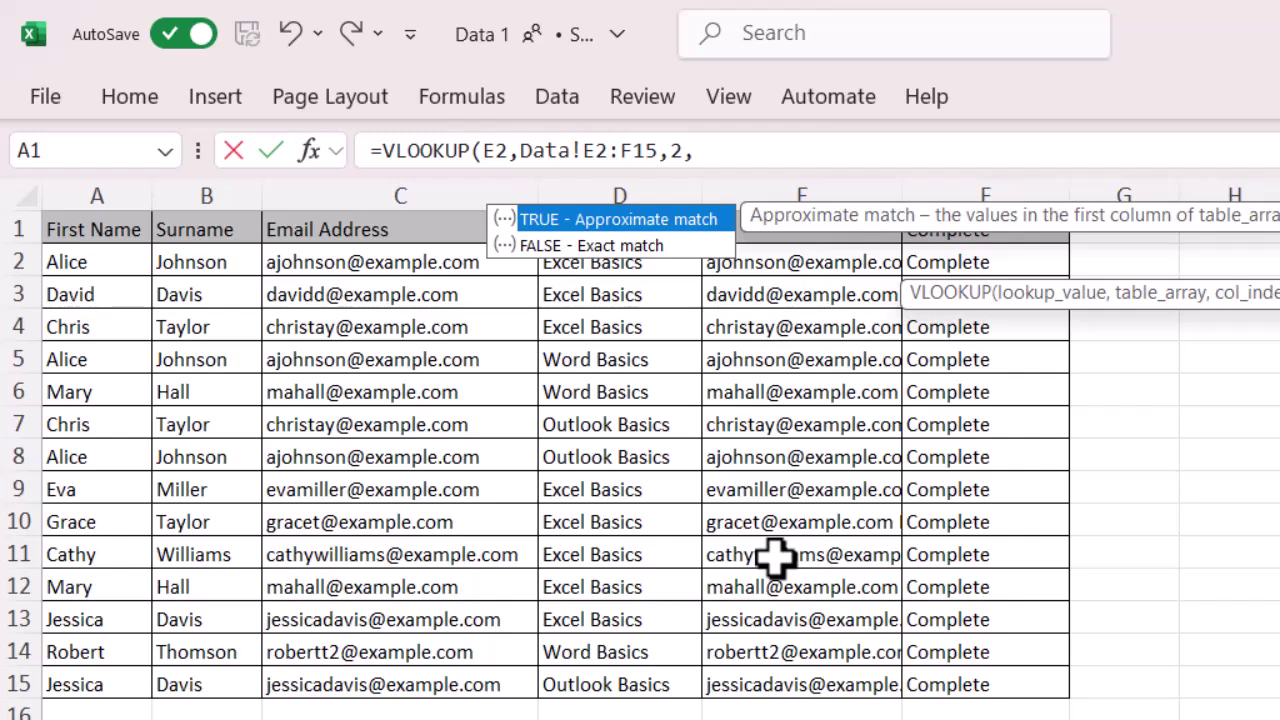
text(FALSE)
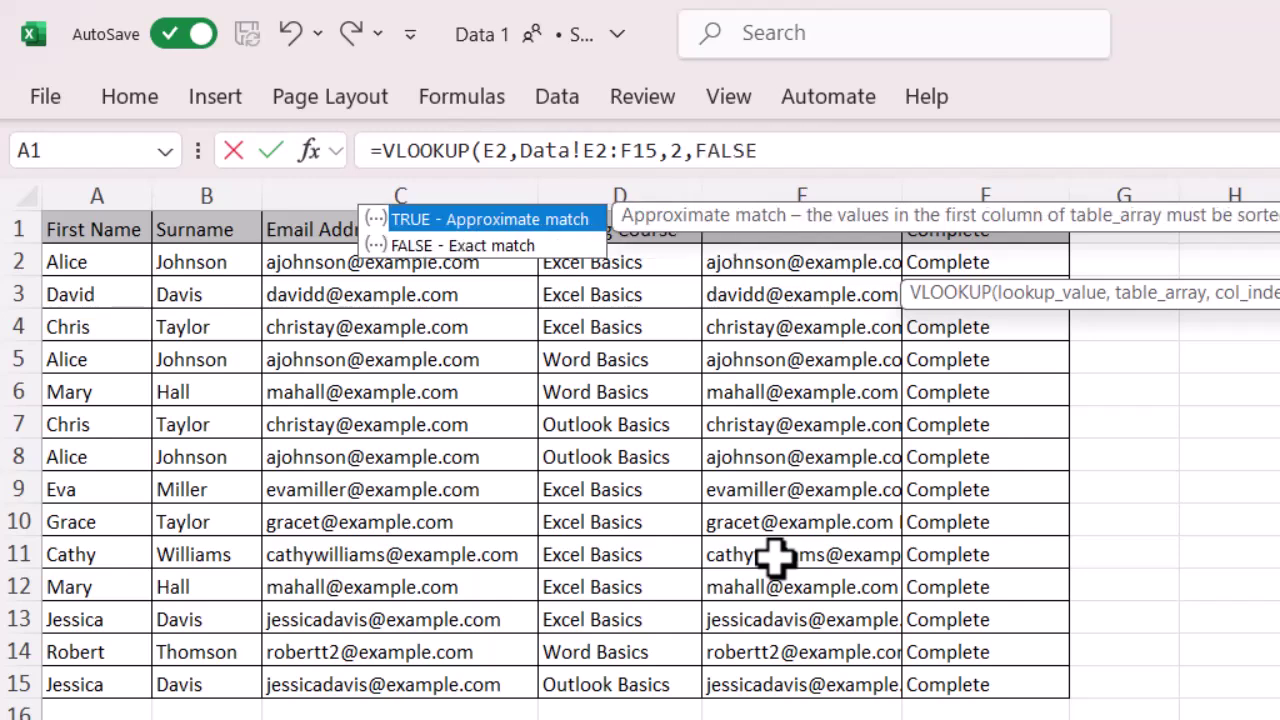
text())
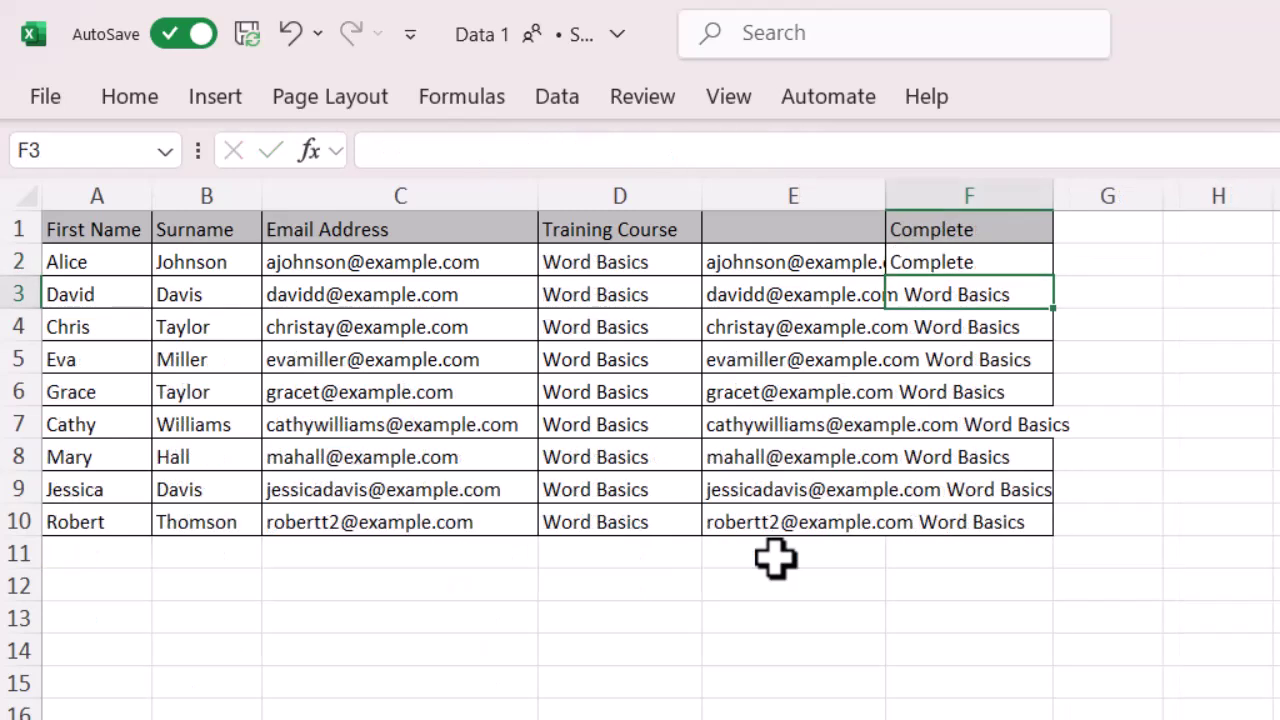
Widen column E to fit the joined text and fill the VLOOKUP formula from F2 down to F10.
drag(886, 194, 1086, 176)
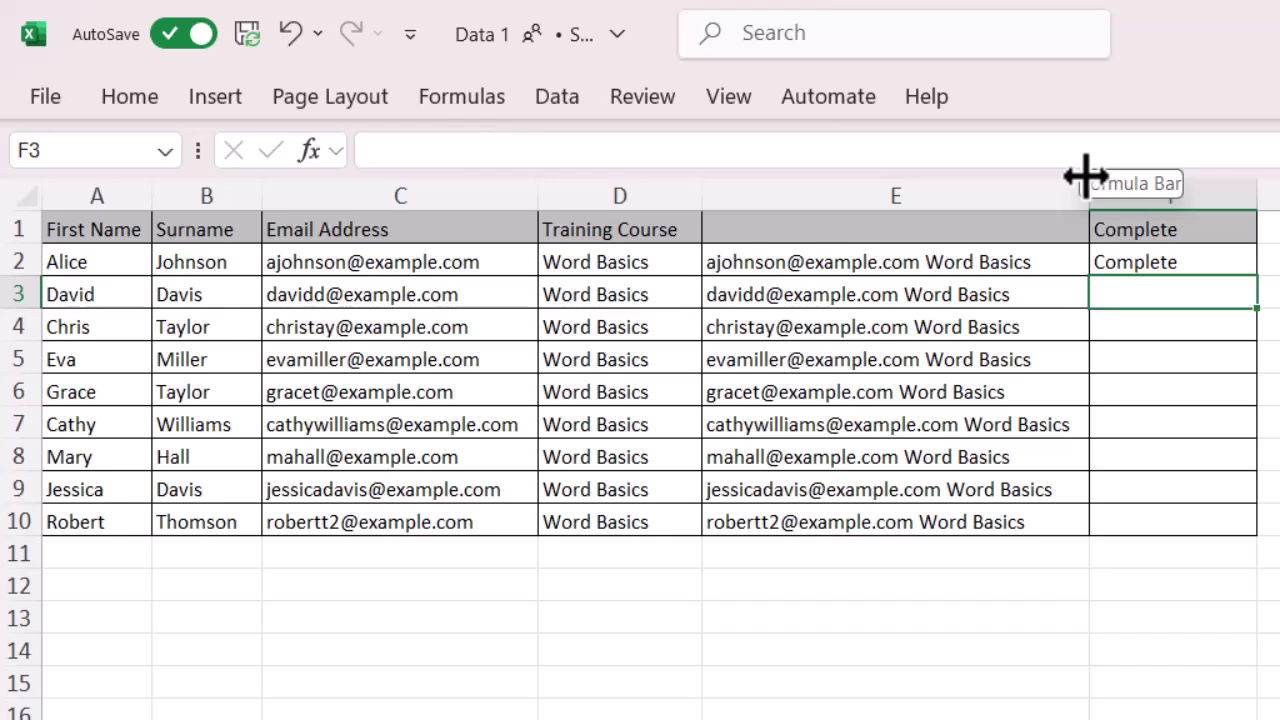
click(1200, 260)
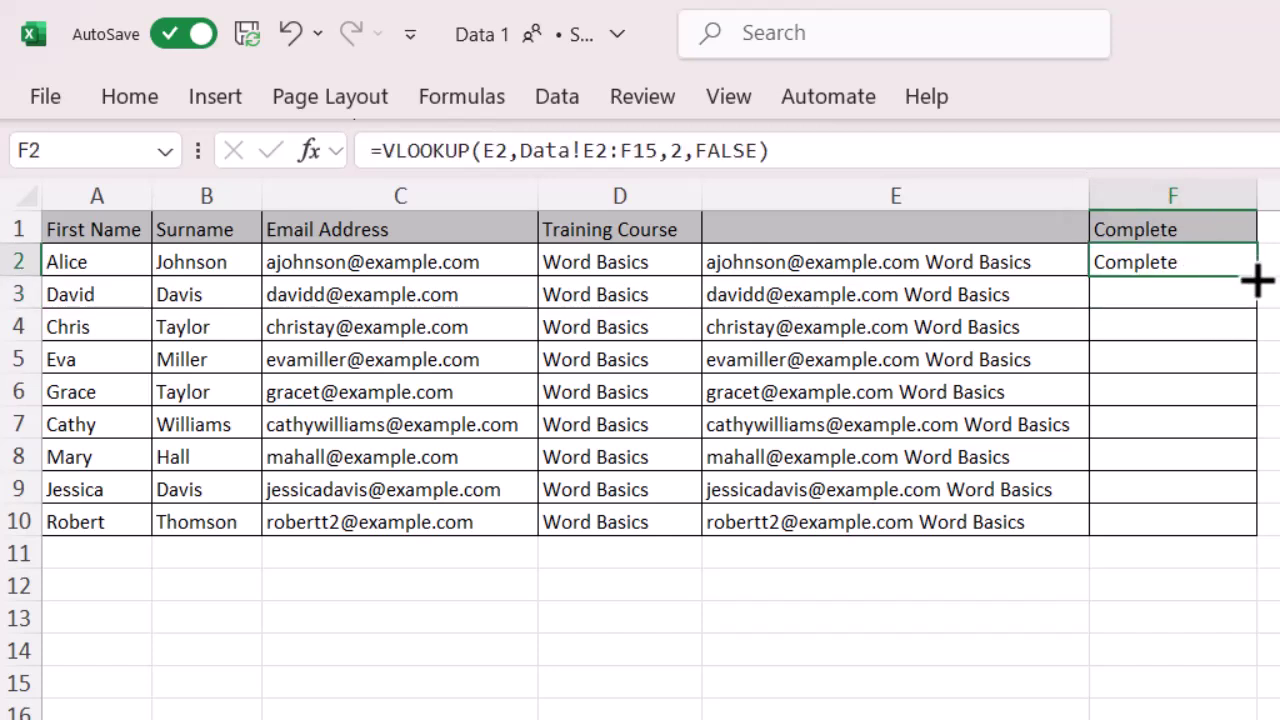
drag(1257, 281, 1234, 534)
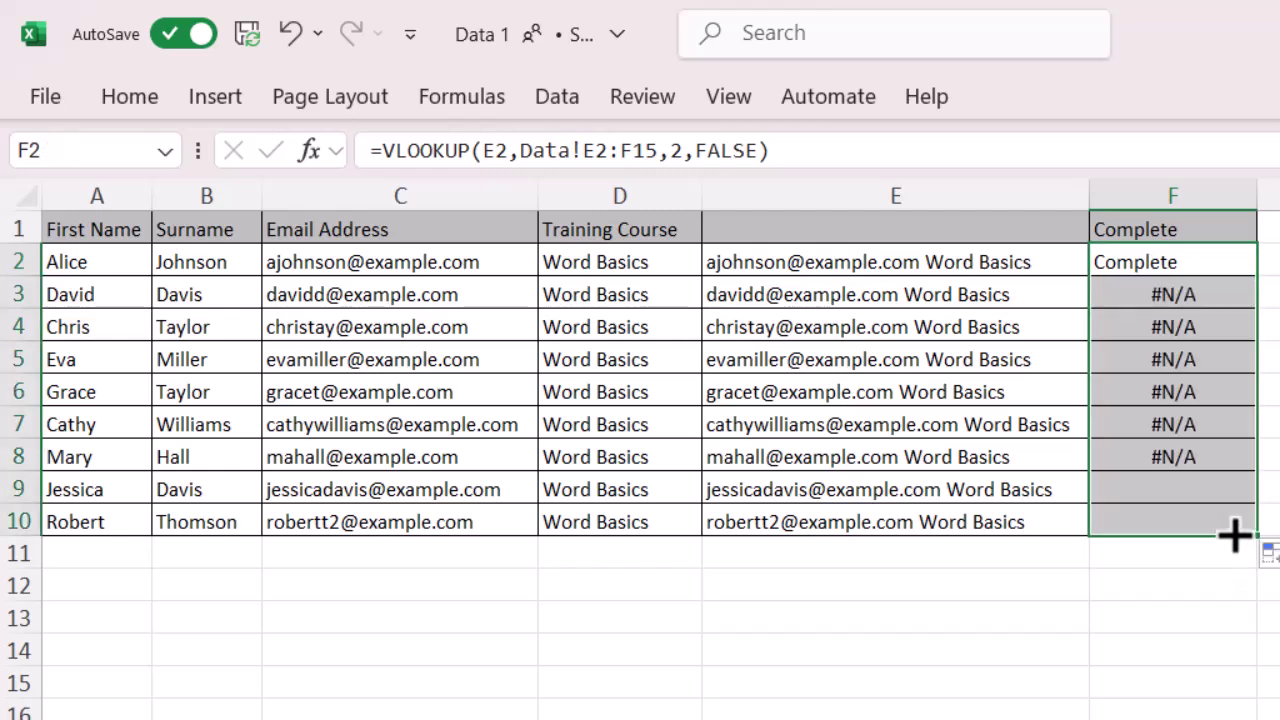
Hide helper column E on the Reporting sheet.
click(986, 190)
right_click(986, 188)
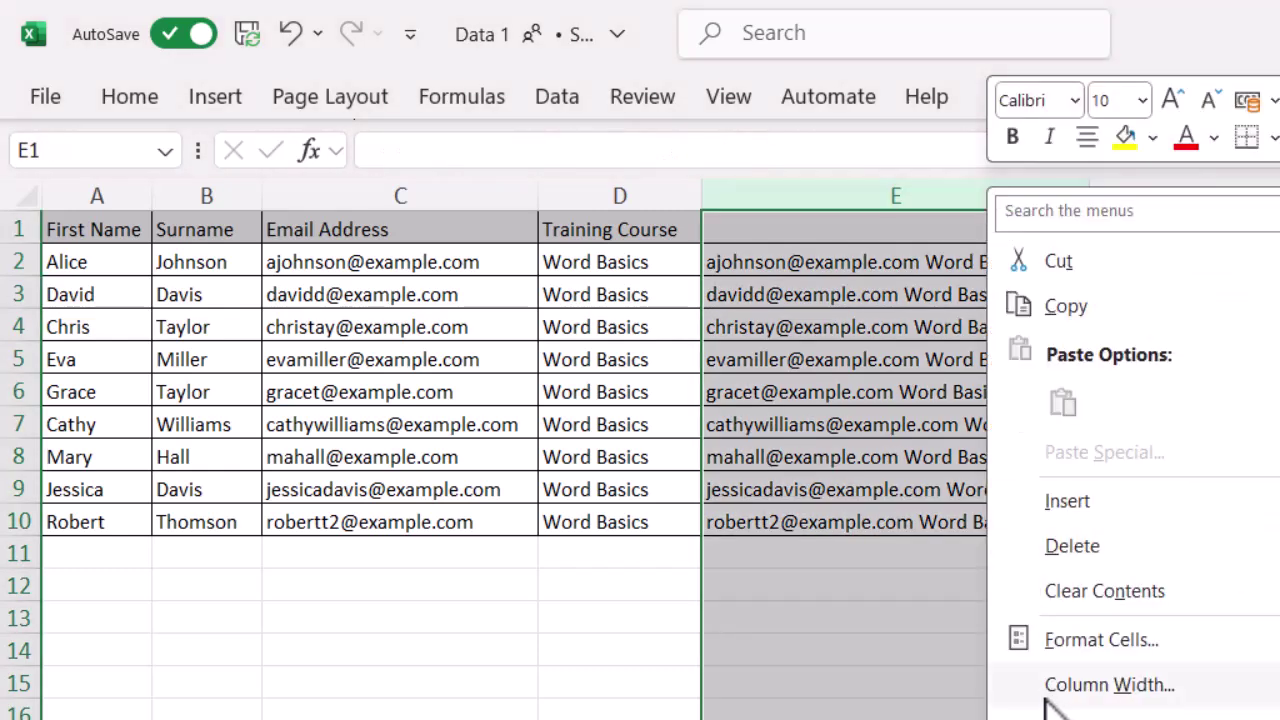
click(995, 712)
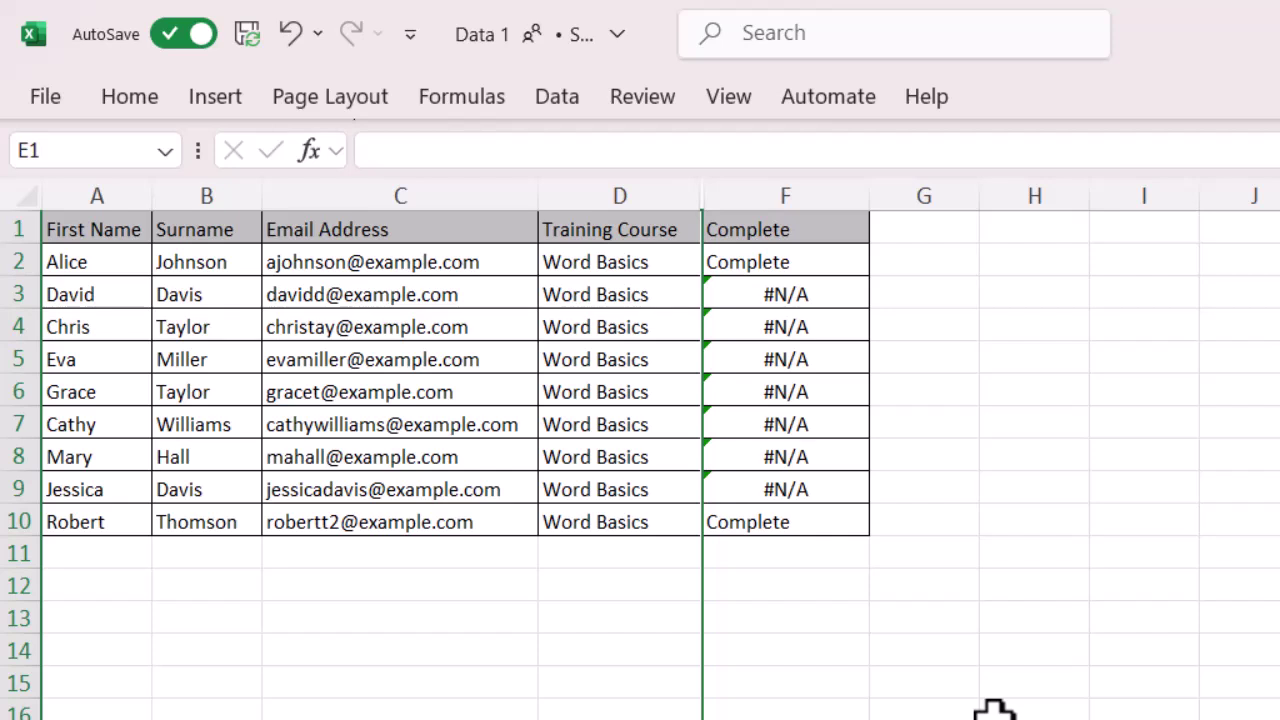
Wrap the VLOOKUP in F2 in IFERROR with an empty text fallback: =IFERROR(VLOOKUP(E2,Data!E2:F15,2,FALSE),"").
click(808, 262)
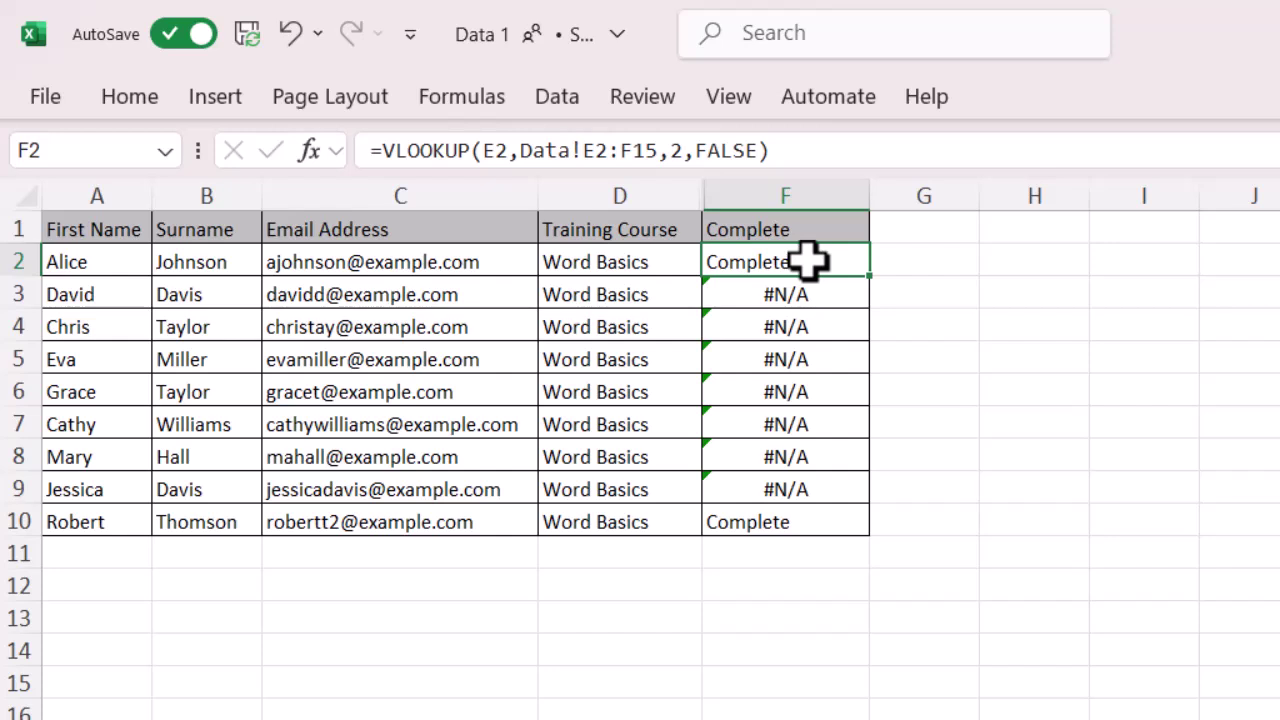
click(382, 155)
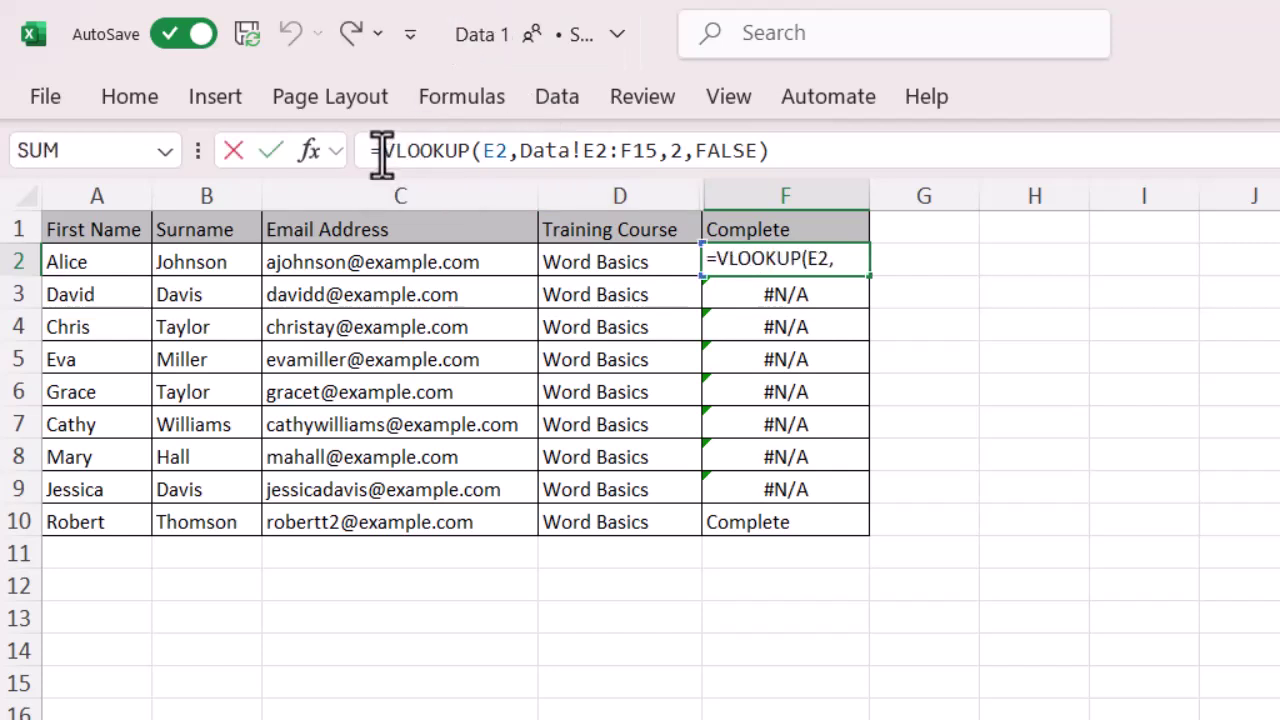
text(if)
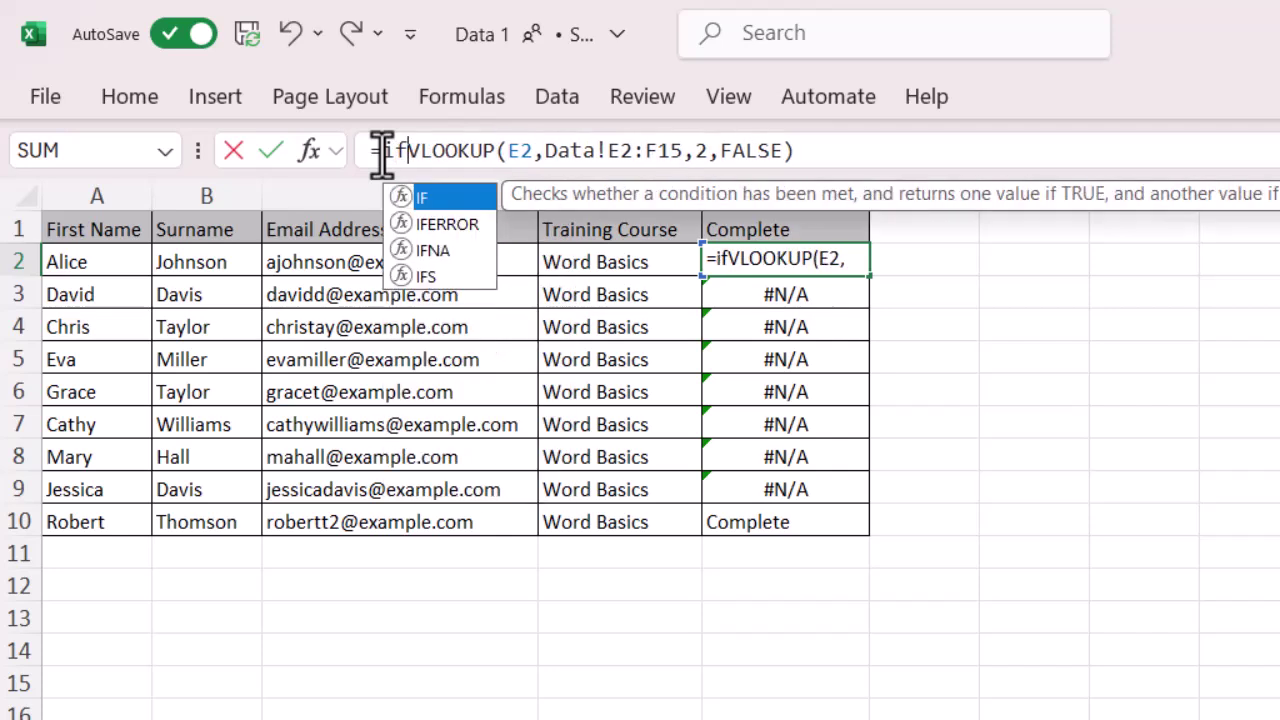
double_click(435, 224)
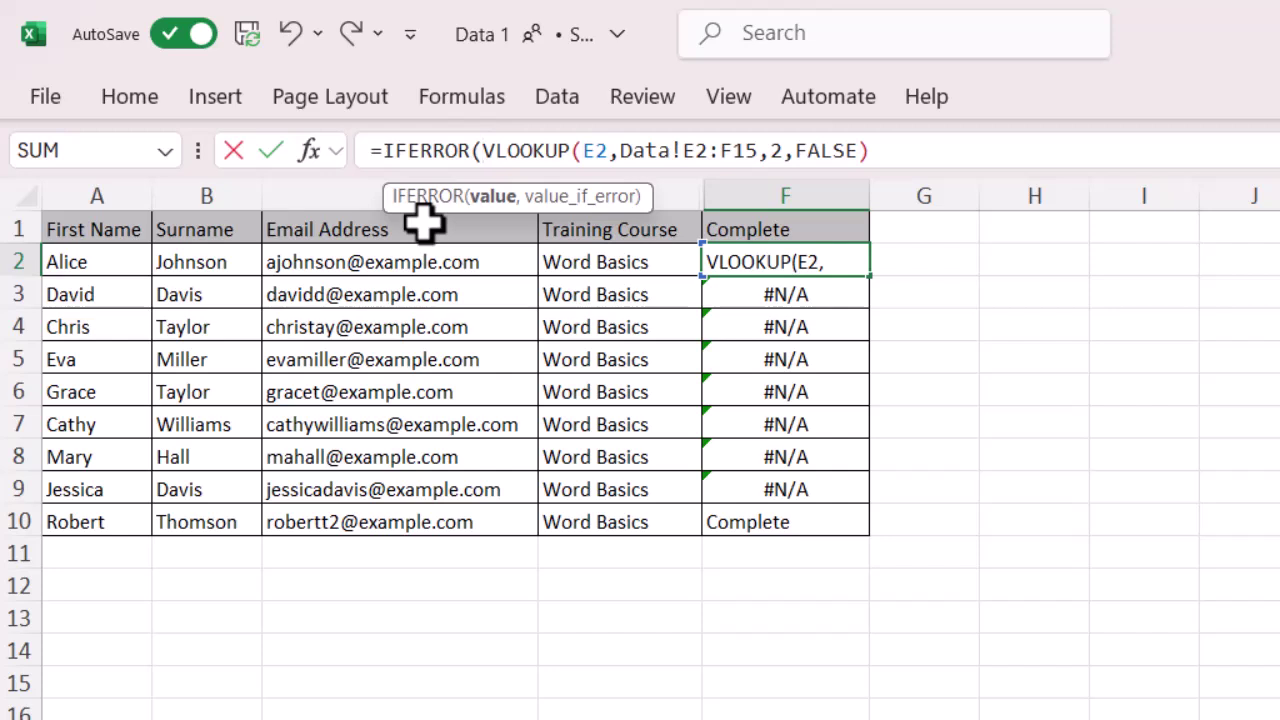
click(950, 150)
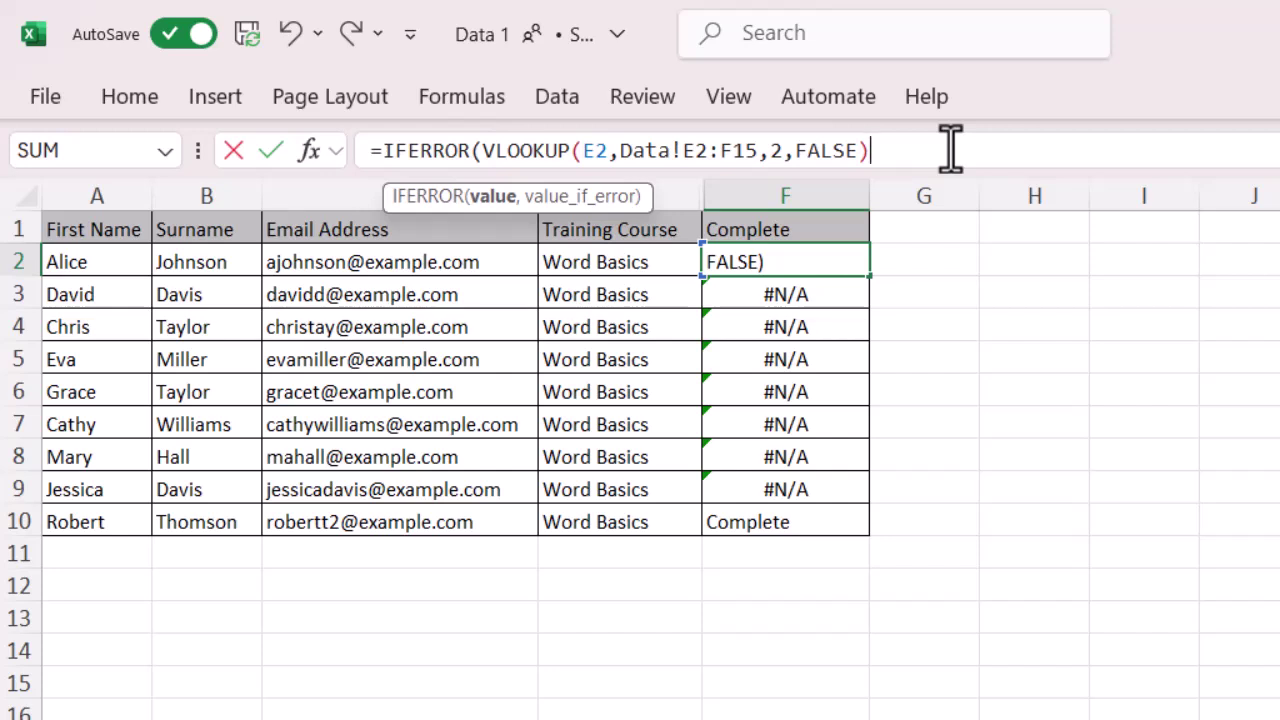
text(,)
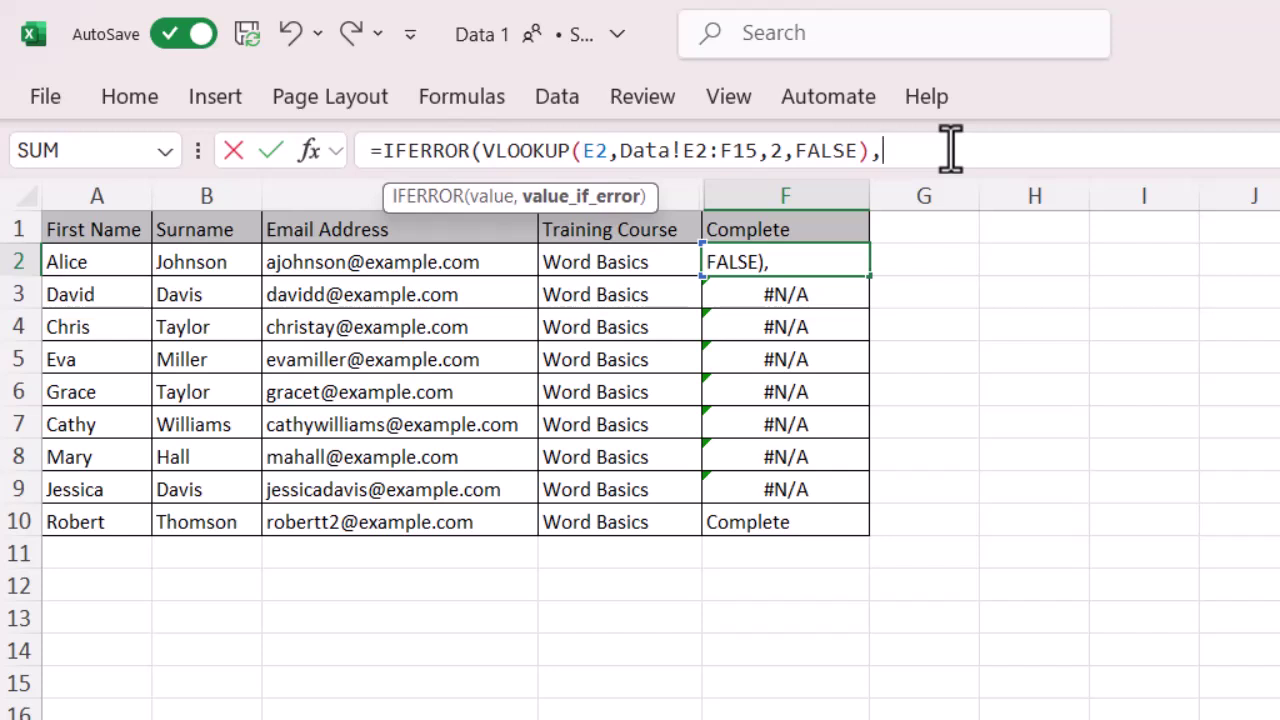
text(""))
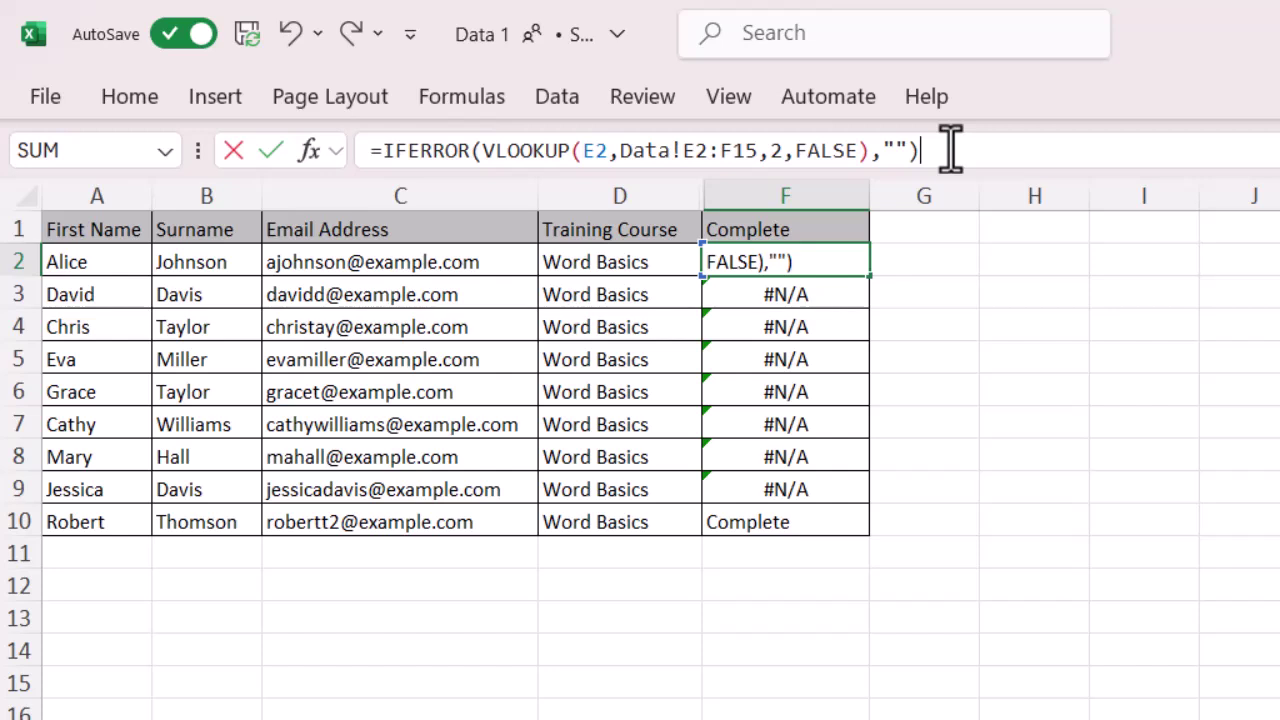
key(Return)
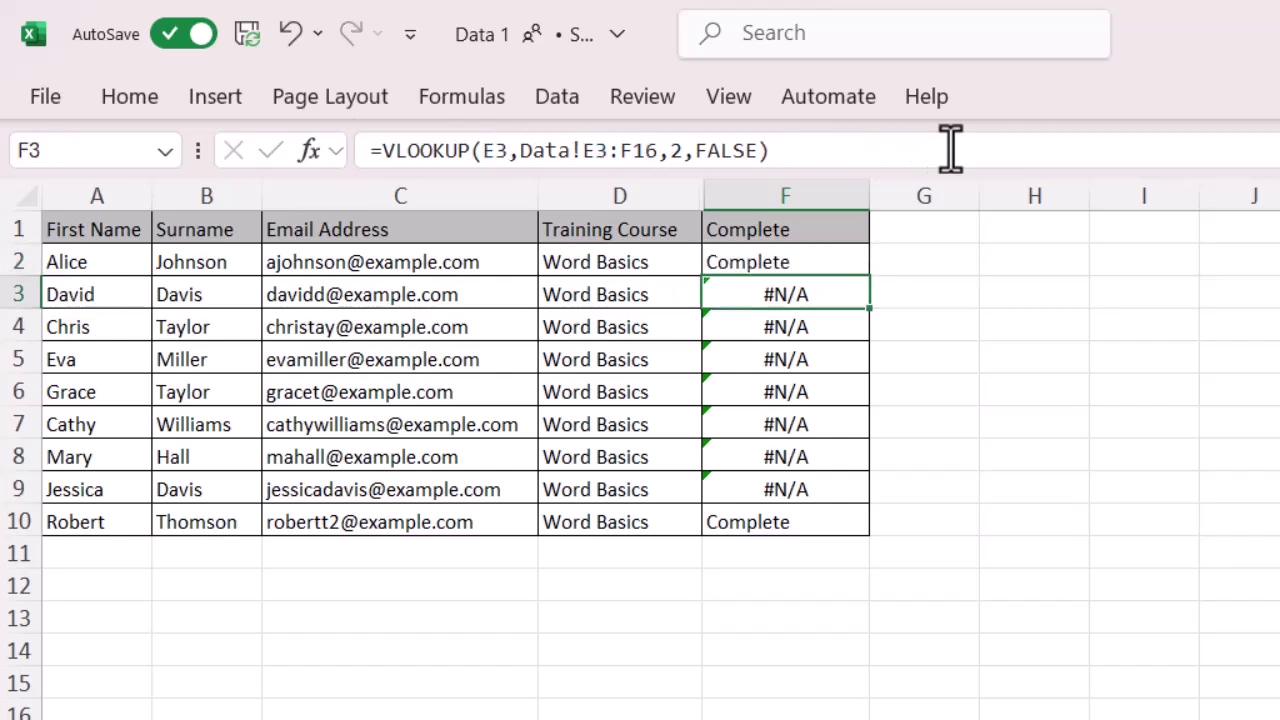
Fill the IFERROR formula from F2 down to F10 in the Complete column.
click(803, 262)
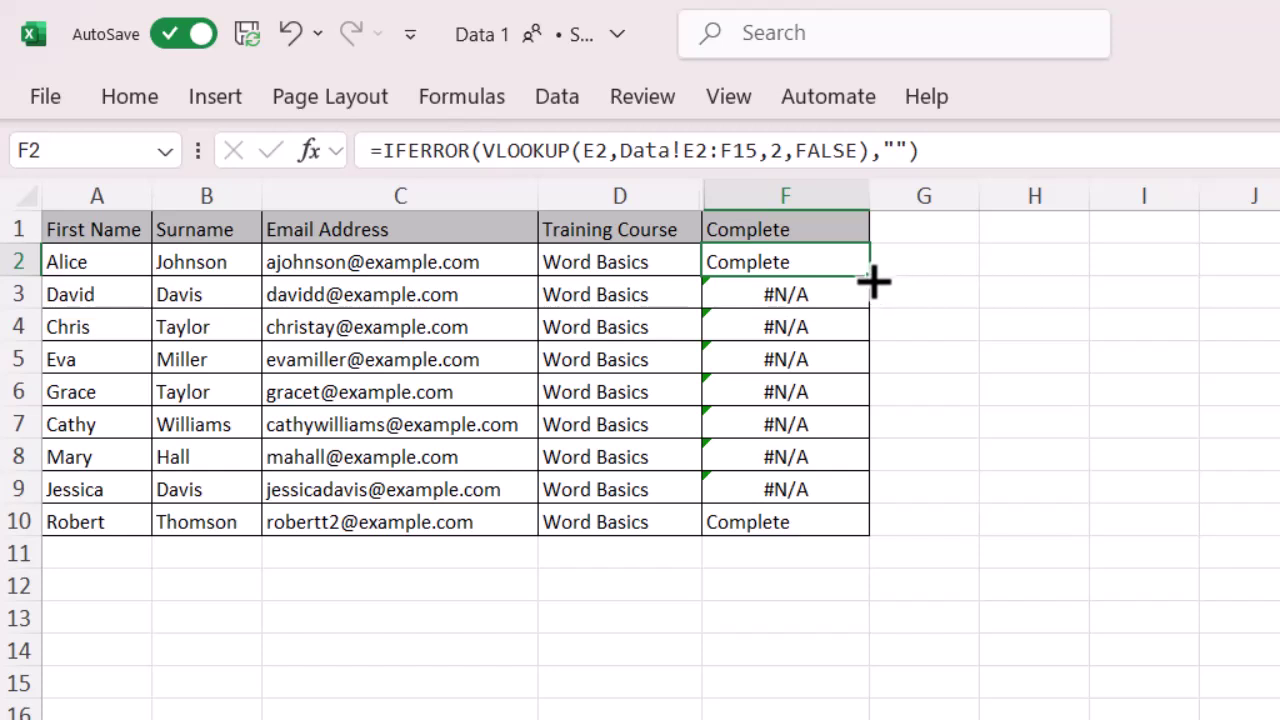
drag(870, 278, 857, 540)
click(780, 625)
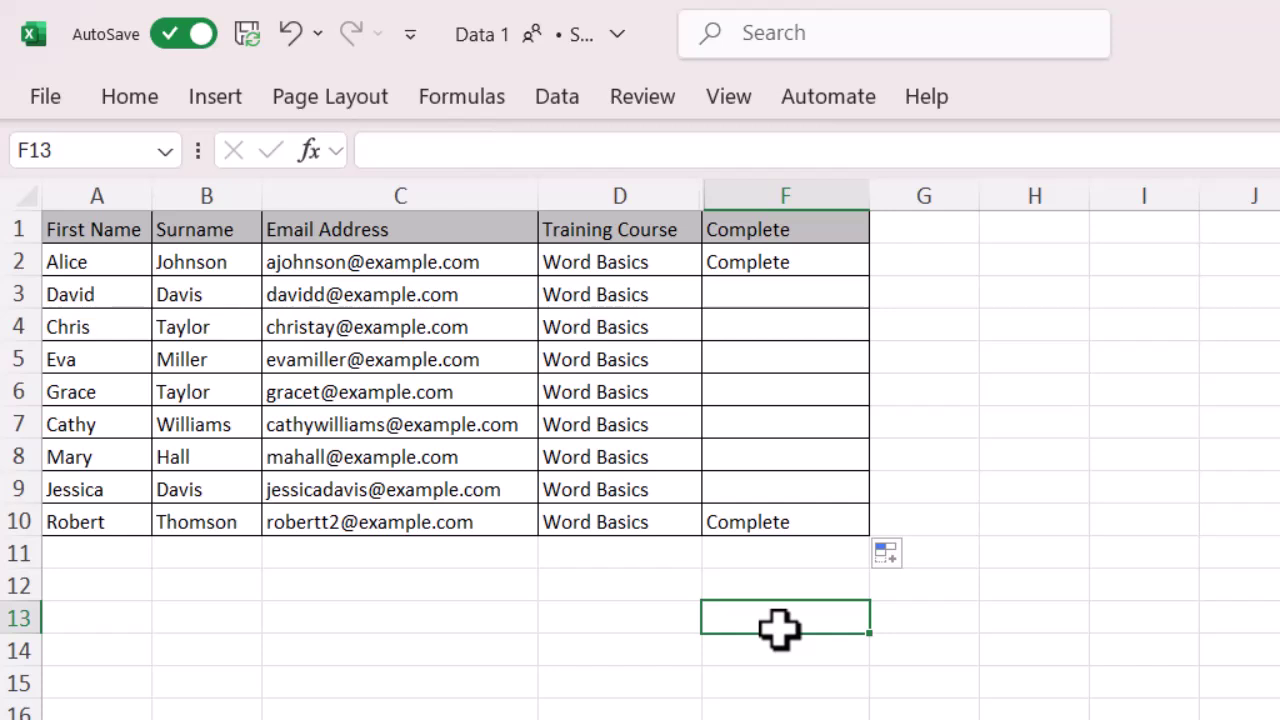
Inspect the filled formulas cell by cell upward from the end of the Complete column.
key(Up)
key(Up)
key(Up)
key(Up)
key(Up)
key(Up)
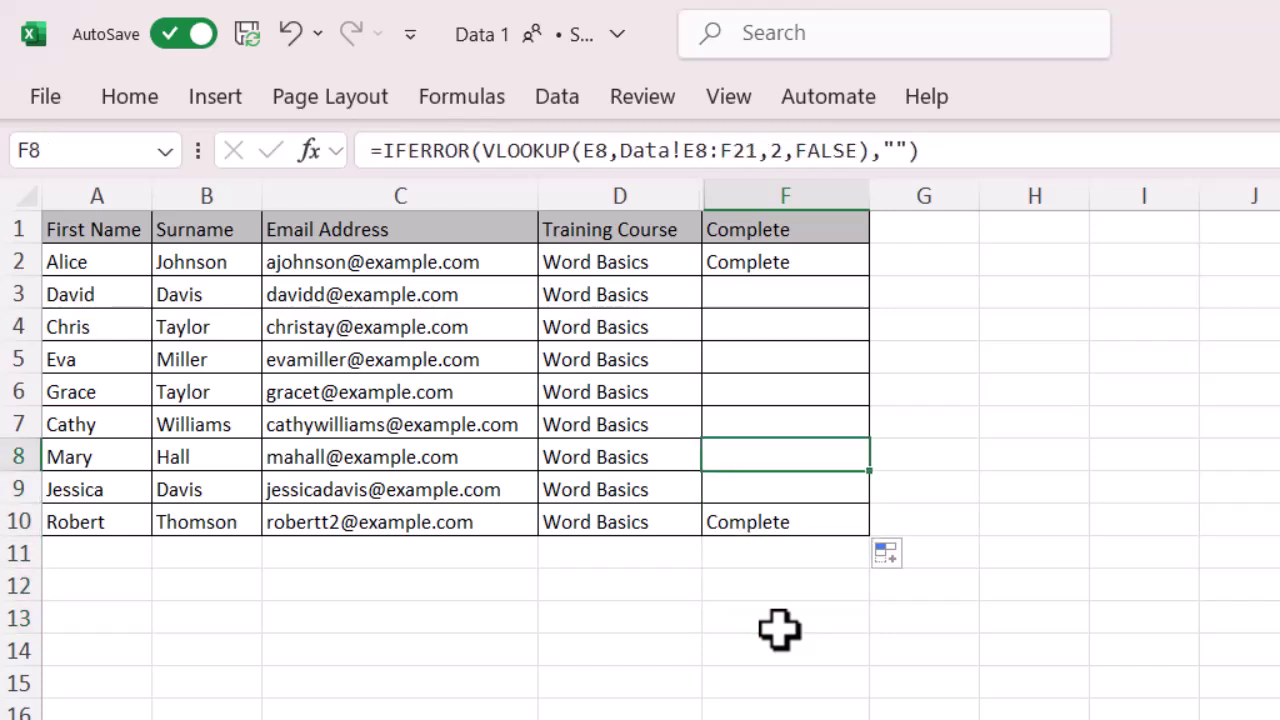